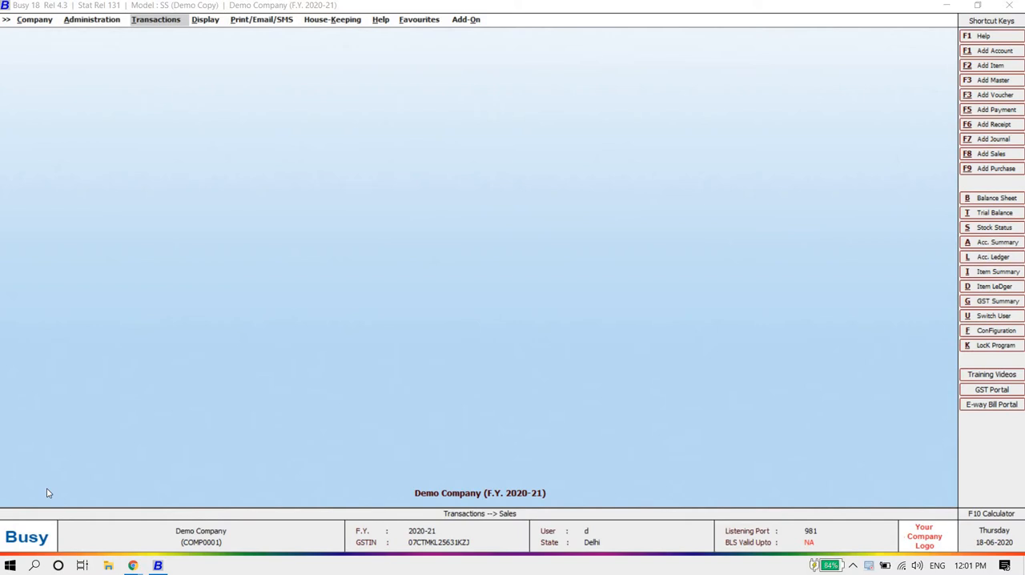
# Step: Start a new receipt voucher in the Main series dated 01-04-2020 with GST nature Not Applicable
pyautogui.click(174, 7)
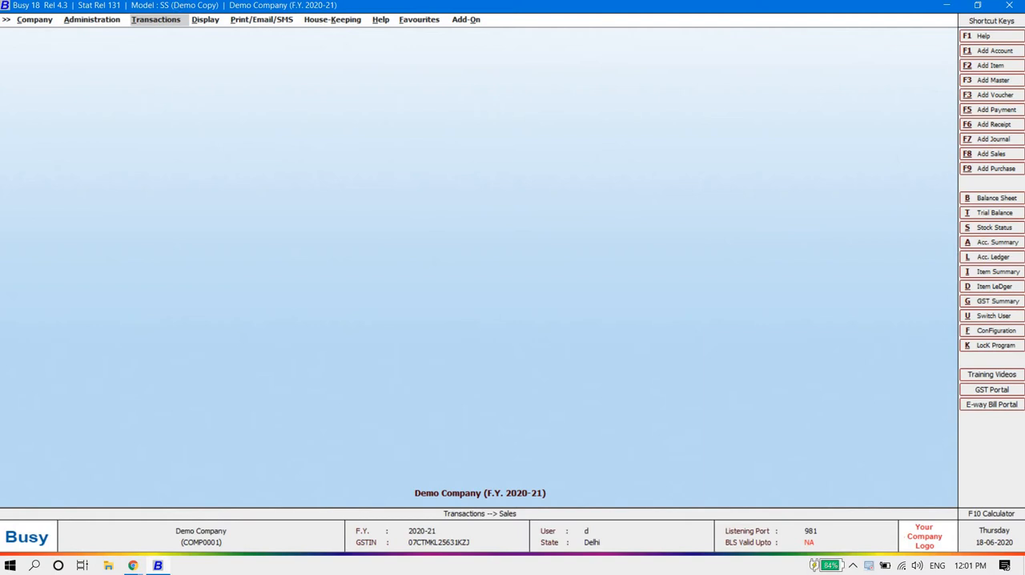
pyautogui.click(163, 24)
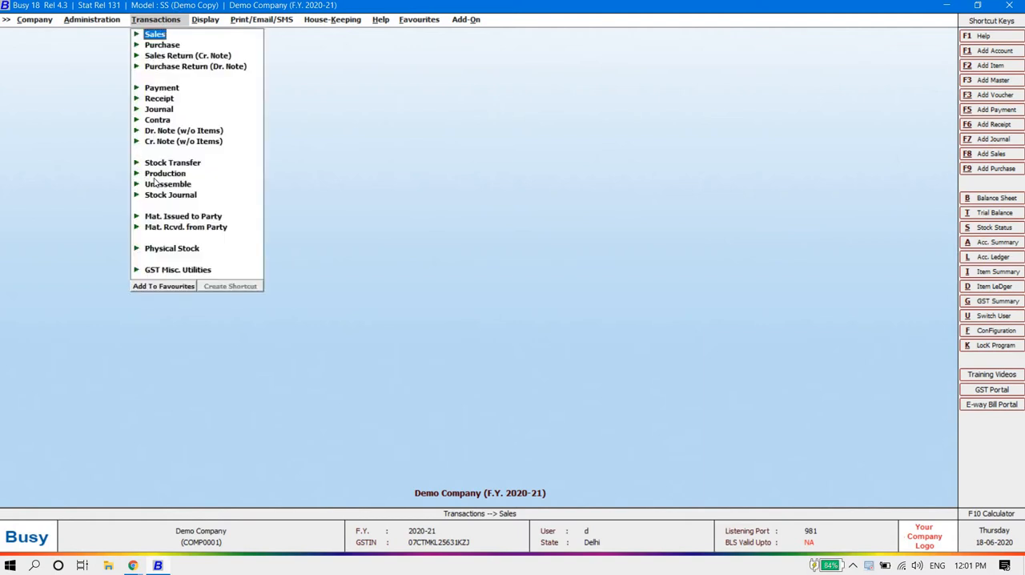
pyautogui.press('Down')
pyautogui.press('Down')
pyautogui.press('Down')
pyautogui.press('Down')
pyautogui.press('Down')
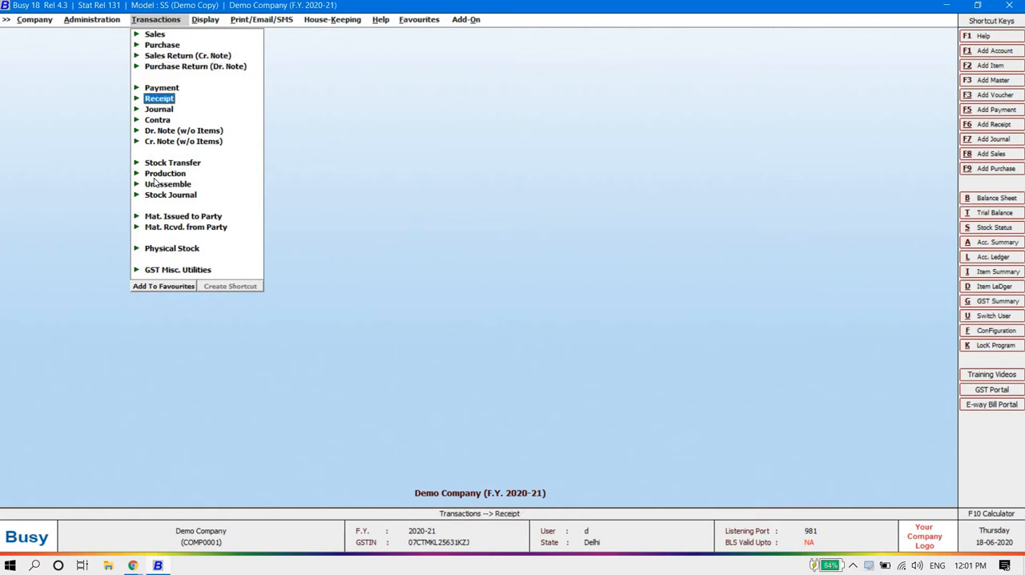
pyautogui.press('Return')
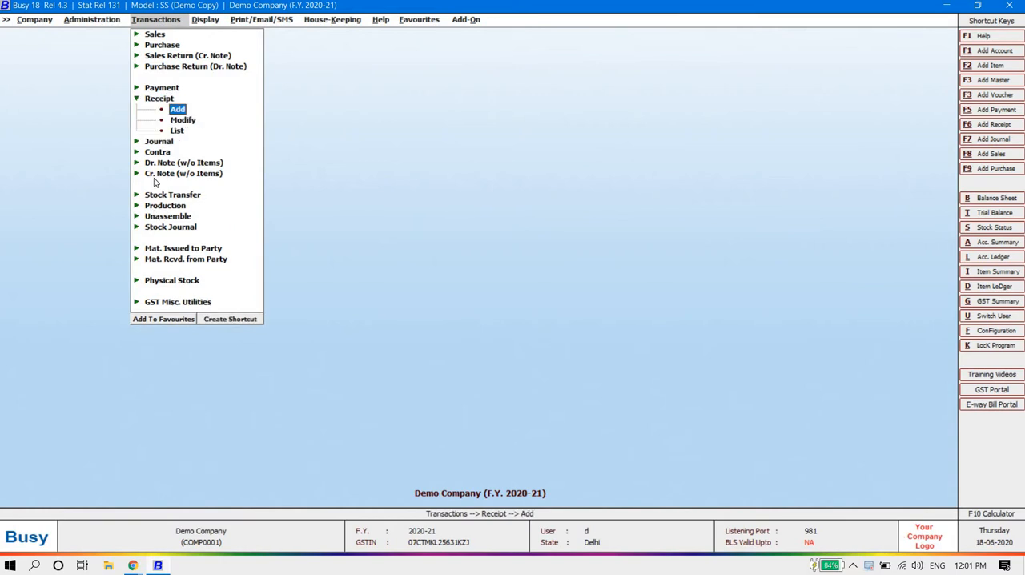
pyautogui.press('Return')
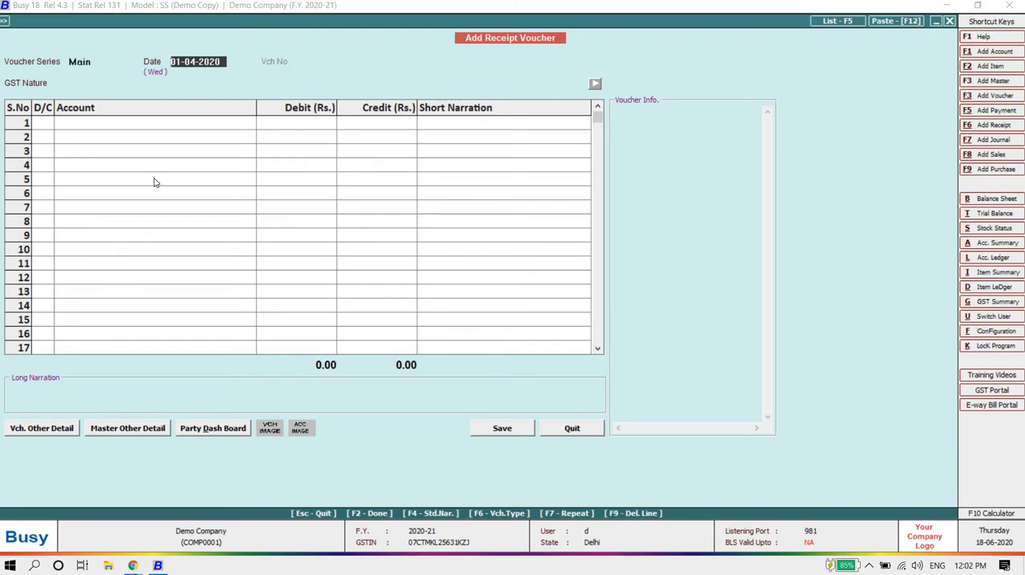
pyautogui.press('Return')
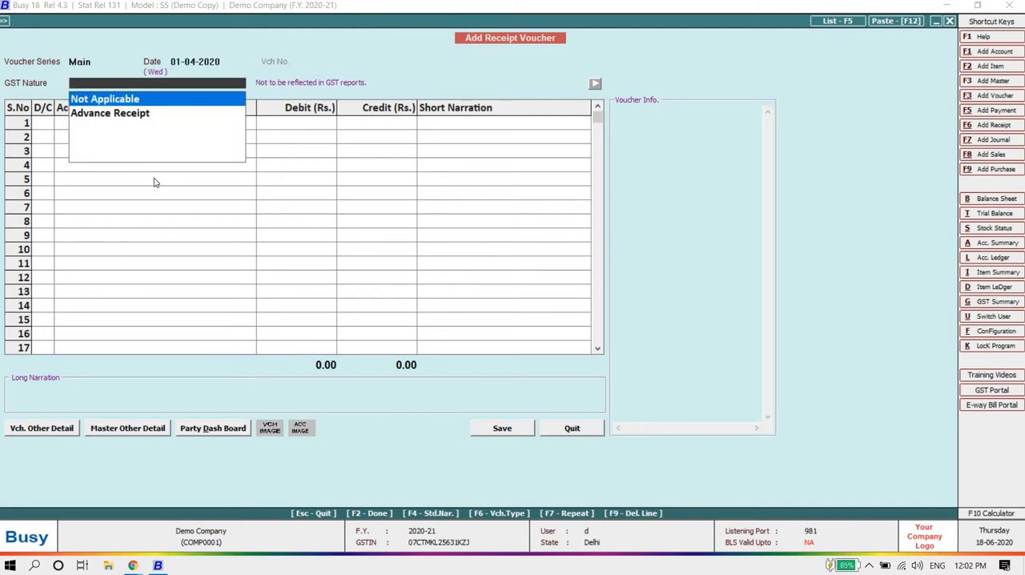
pyautogui.press('Return')
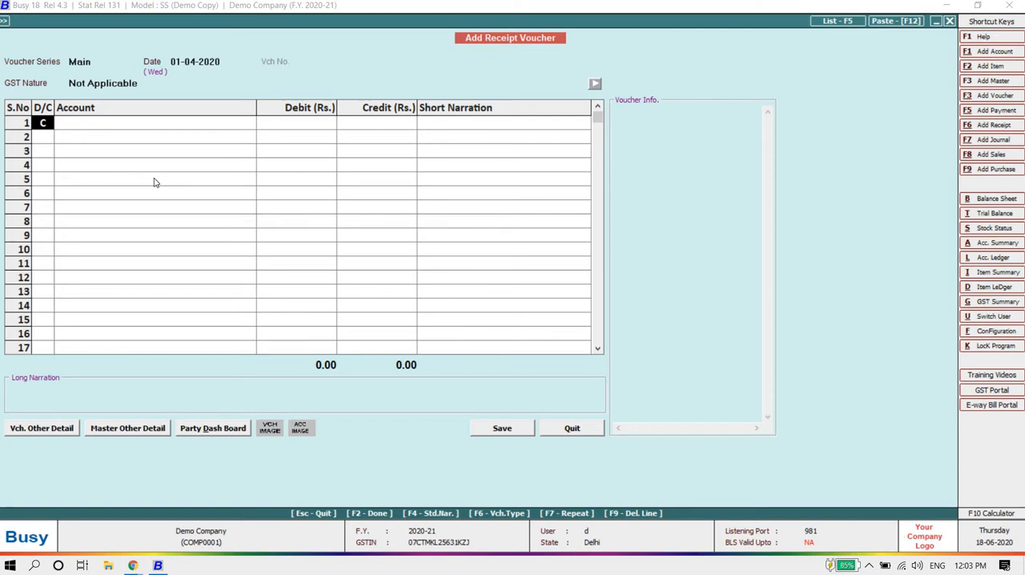
# Step: Credit the account Sb Gupta Traders with Rs. 25,000 on the first row of the receipt voucher
pyautogui.press('Return')
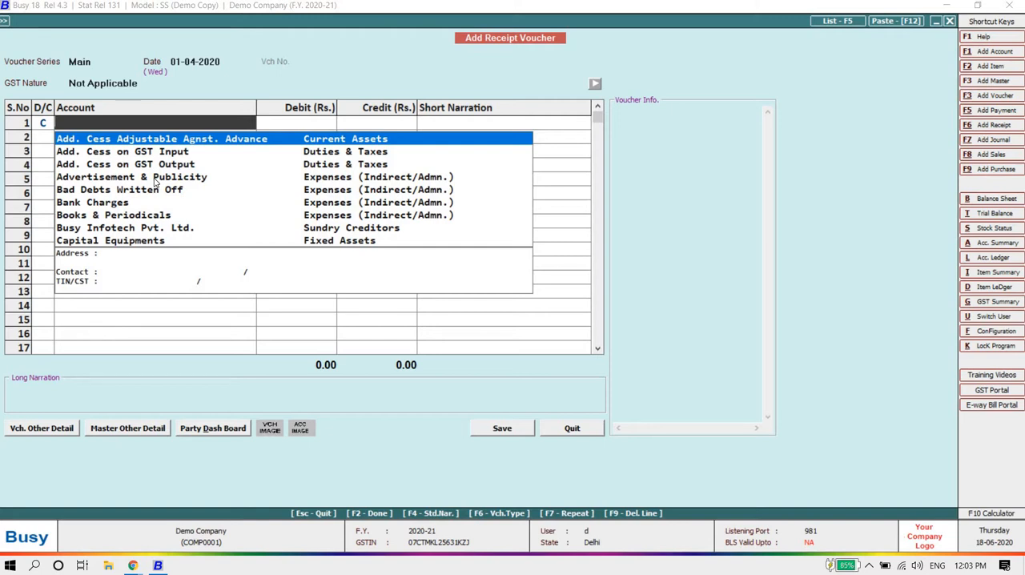
pyautogui.write('sb')
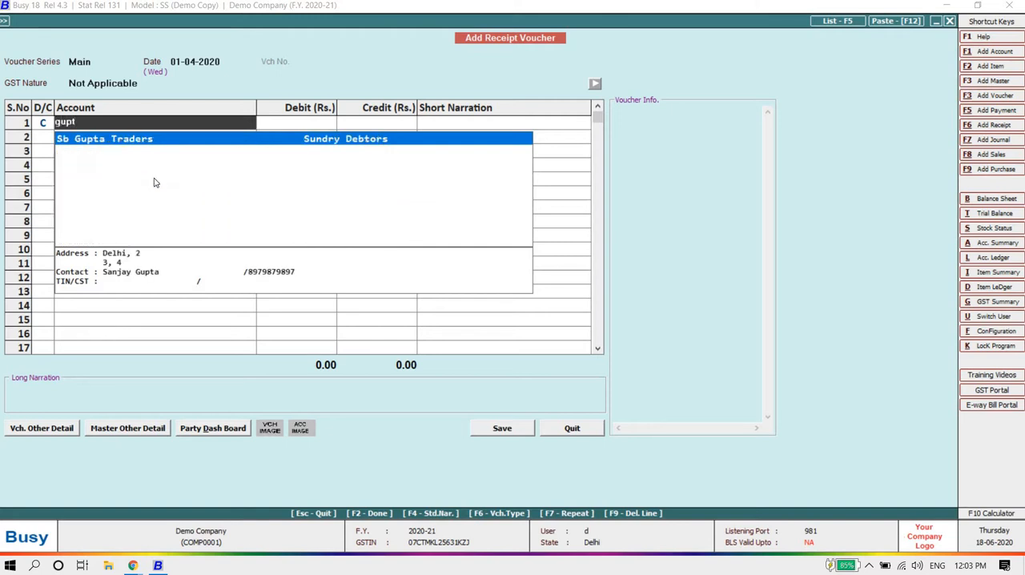
pyautogui.press('Return')
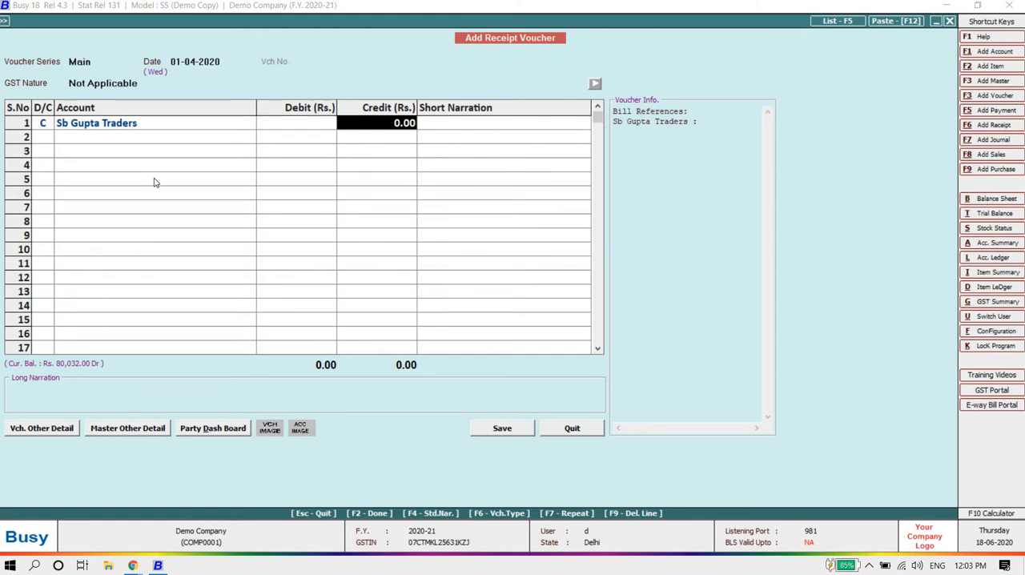
pyautogui.write('25000')
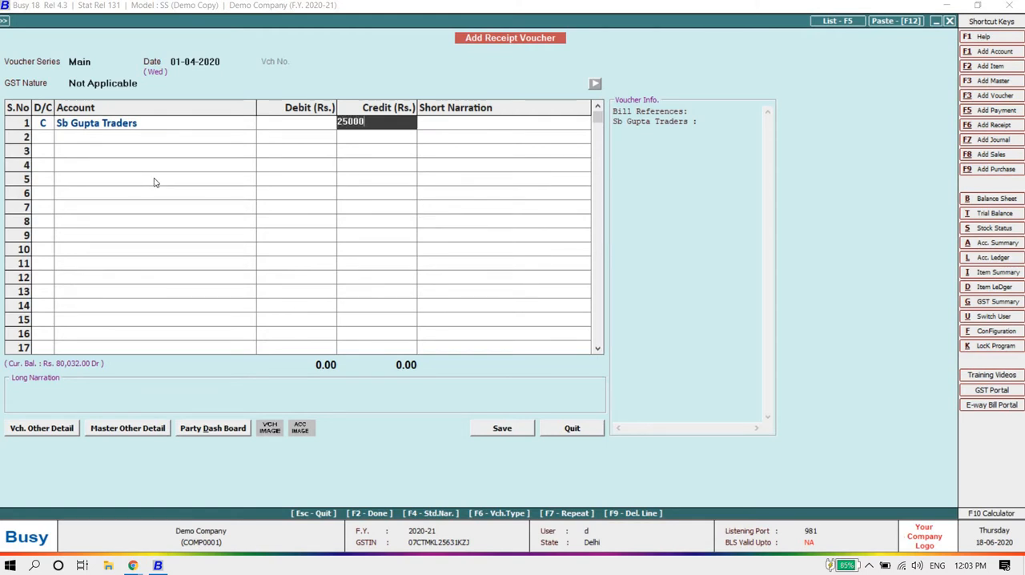
pyautogui.press('Return')
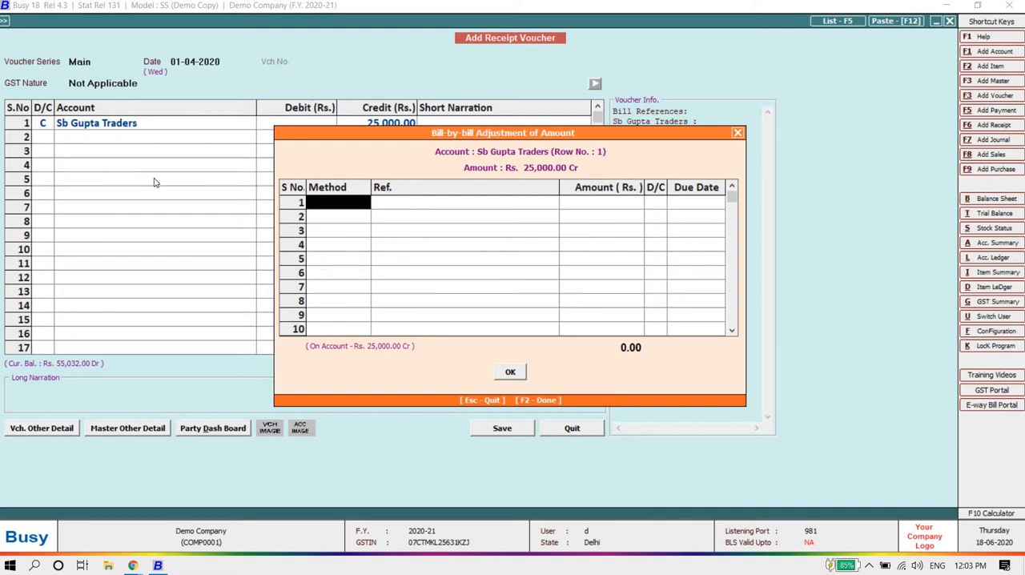
# Step: Allocate the full 25,000 credit as an Adjustment against bill reference Dc/2/2020-21, due 01-04-2020, and accept the bill-by-bill adjustment
pyautogui.press('Return')
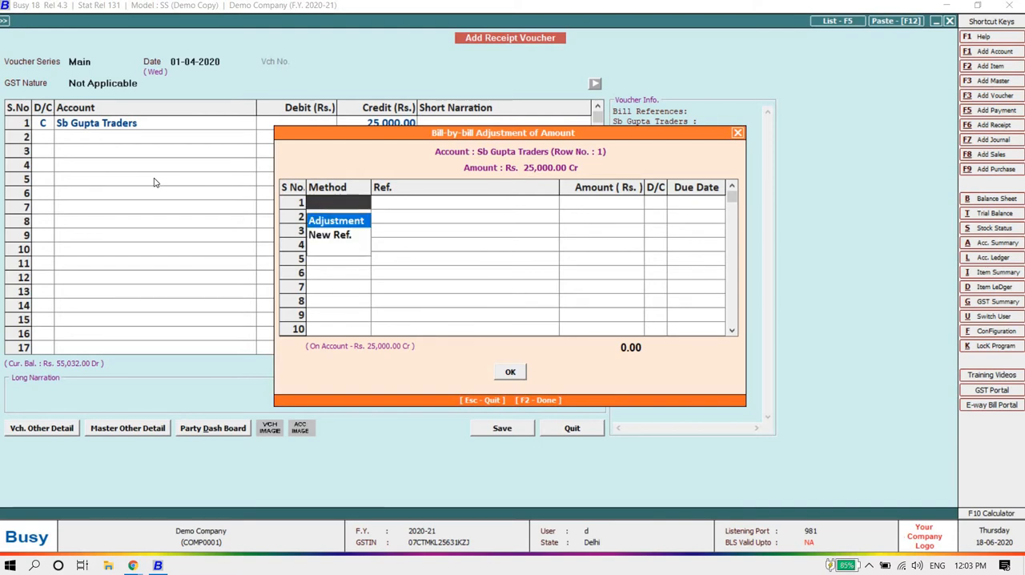
pyautogui.press('Down')
pyautogui.press('Up')
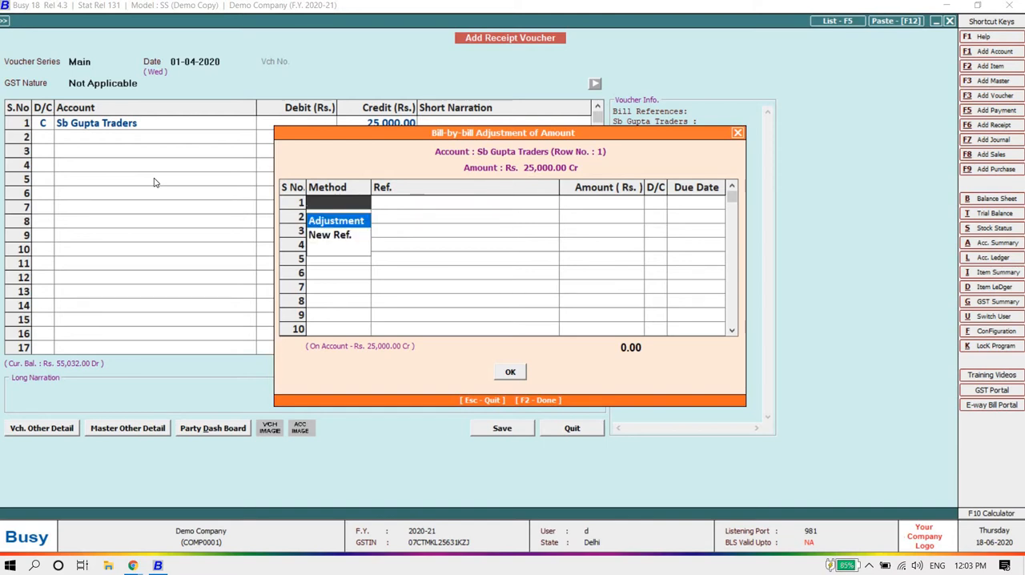
pyautogui.press('Return')
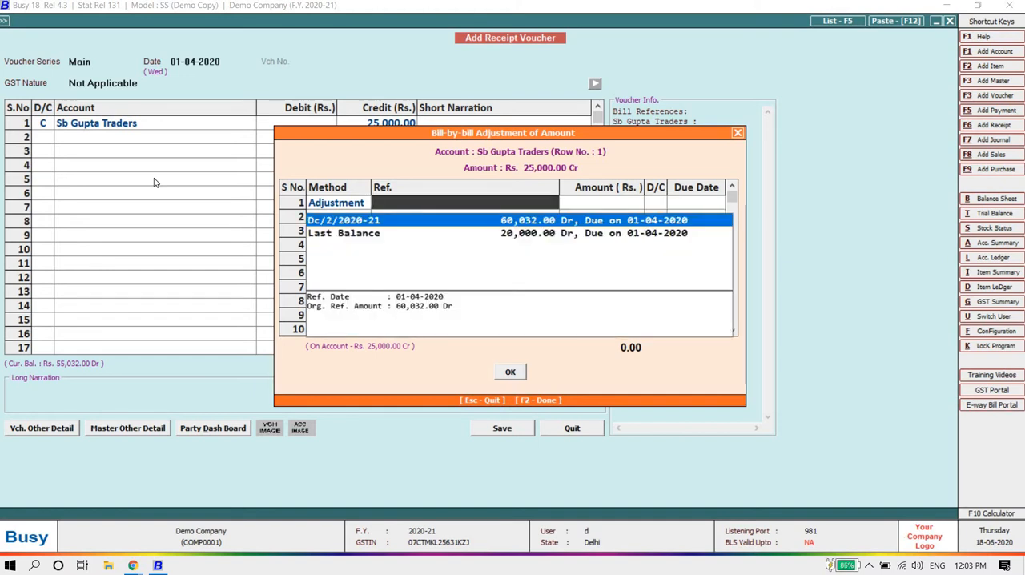
pyautogui.press('Down')
pyautogui.press('Up')
pyautogui.press('Down')
pyautogui.press('Up')
pyautogui.press('Down')
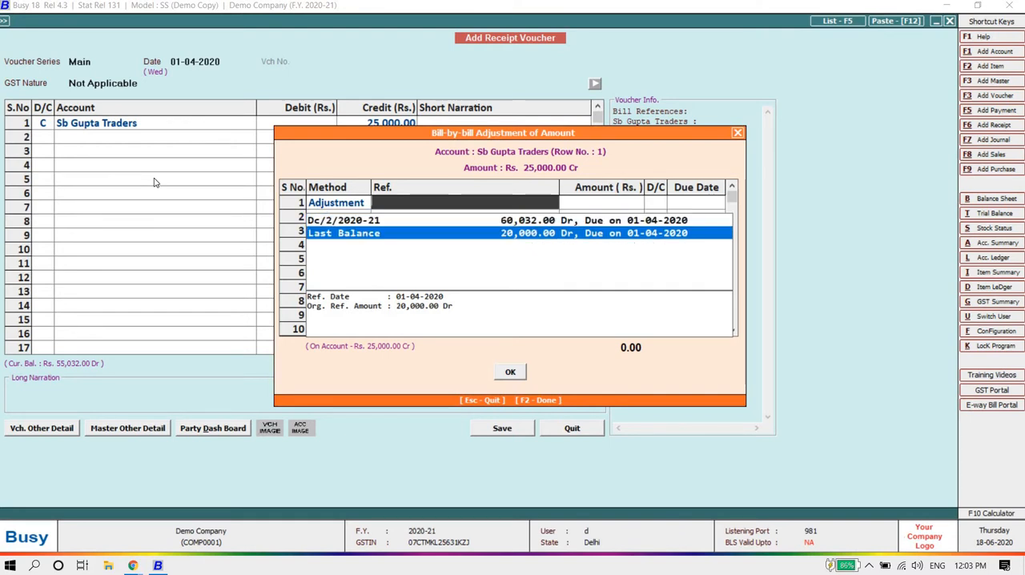
pyautogui.press('Up')
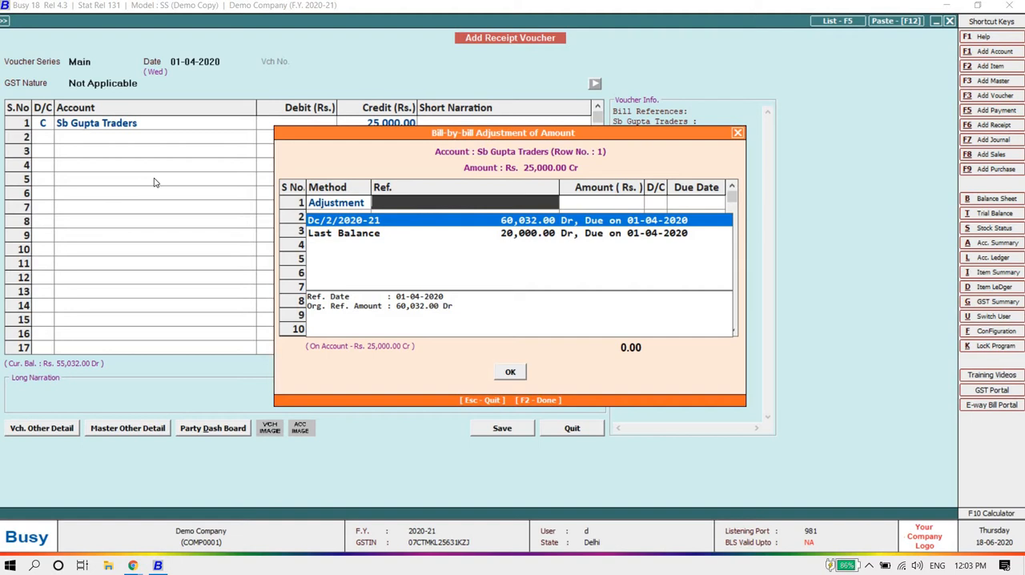
pyautogui.press('Return')
pyautogui.press('Return')
pyautogui.press('Return')
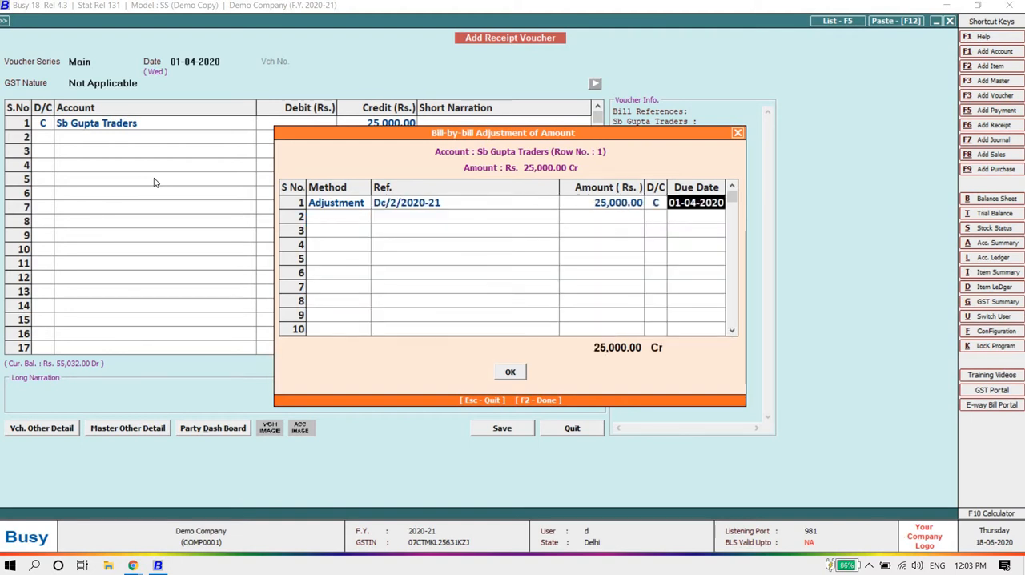
pyautogui.press('Return')
pyautogui.press('Return')
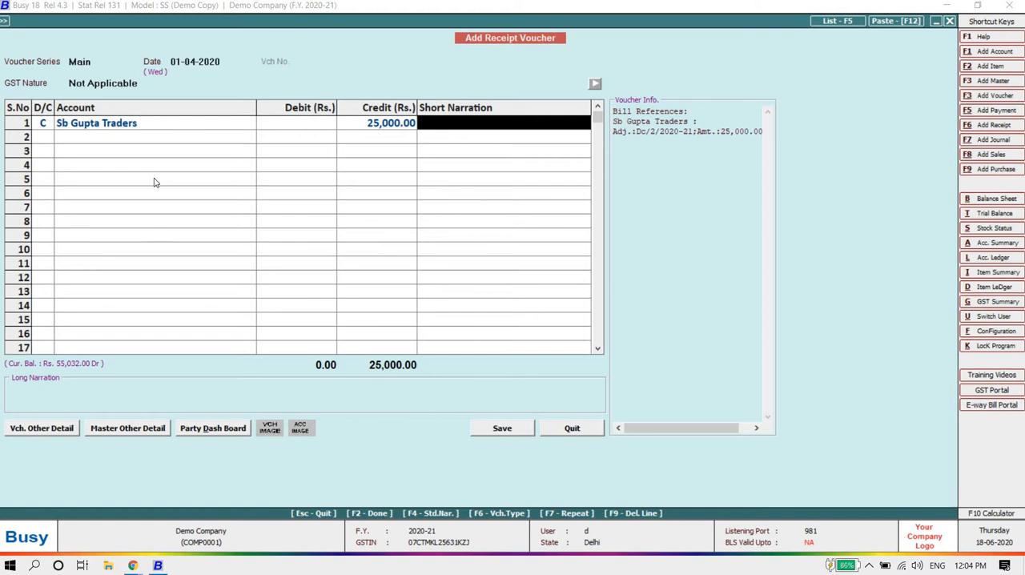
# Step: Add the short narration Neft to the Sb Gupta Traders row and debit Icici Bank with 25,000 on the second row
pyautogui.write('Neft')
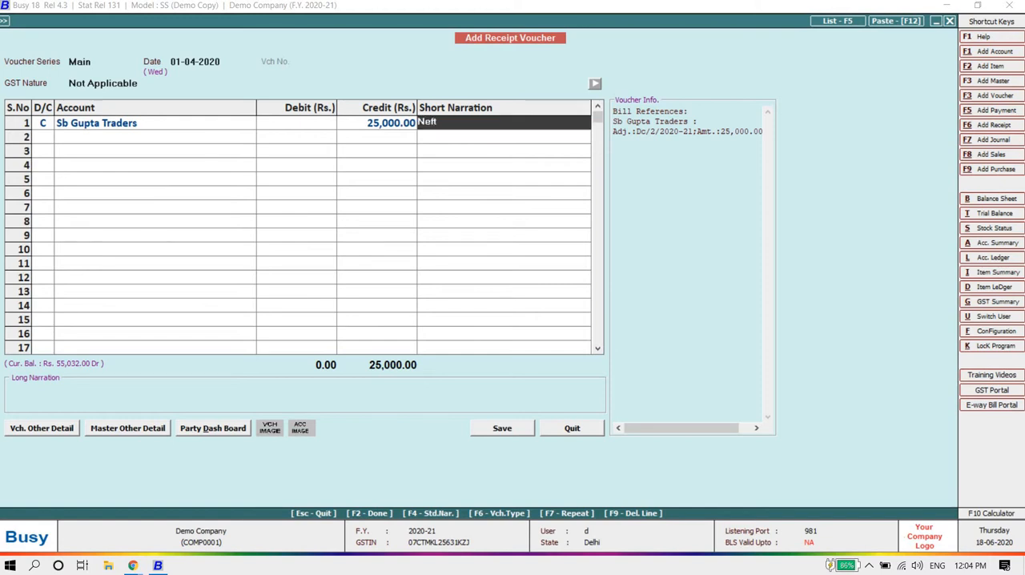
pyautogui.press('Return')
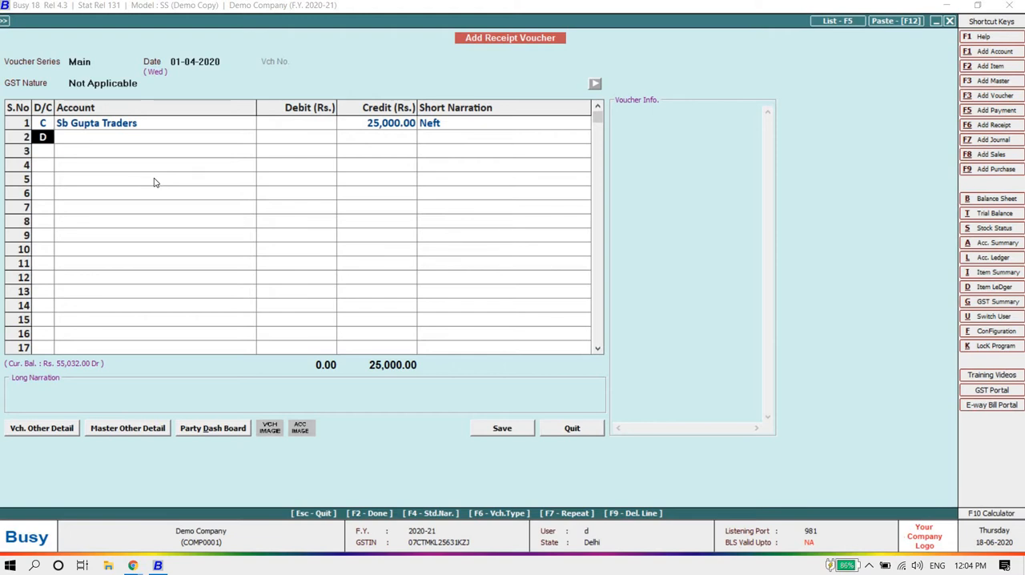
pyautogui.press('Return')
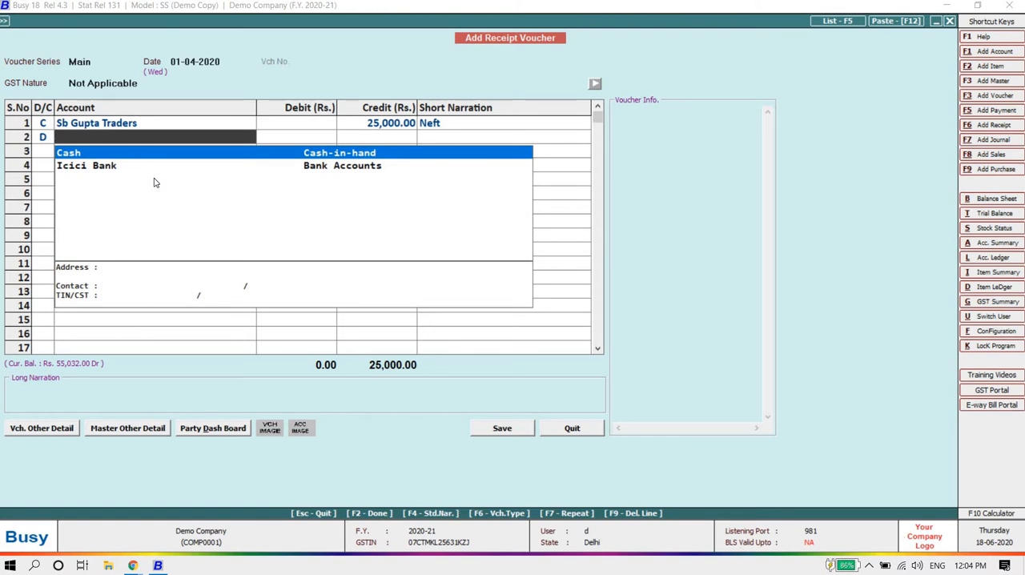
pyautogui.press('Down')
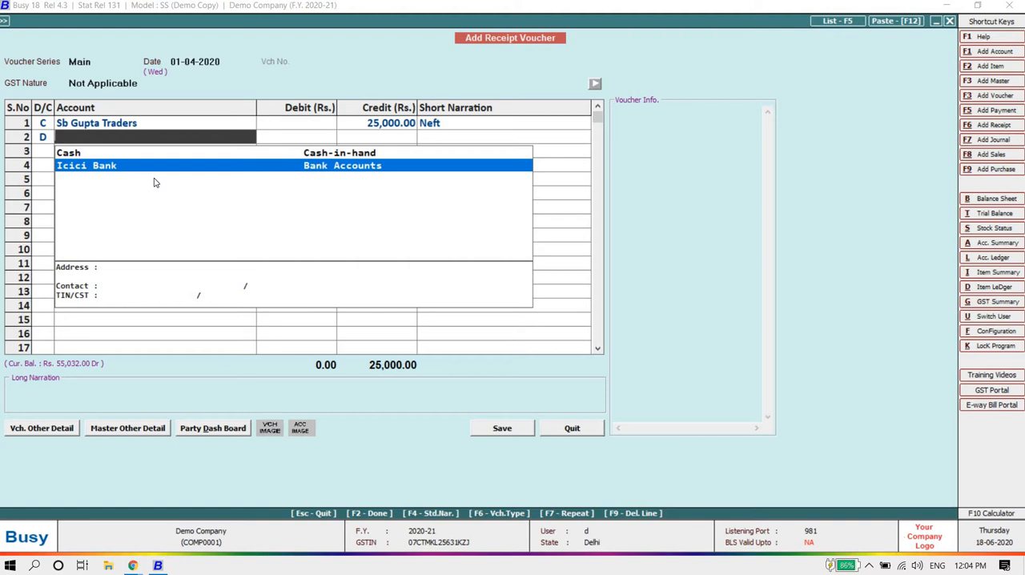
pyautogui.press('Up')
pyautogui.press('Down')
pyautogui.press('Return')
# Step: Save the receipt voucher without a bank-row or long narration and leave receipt entry
pyautogui.press('Return')
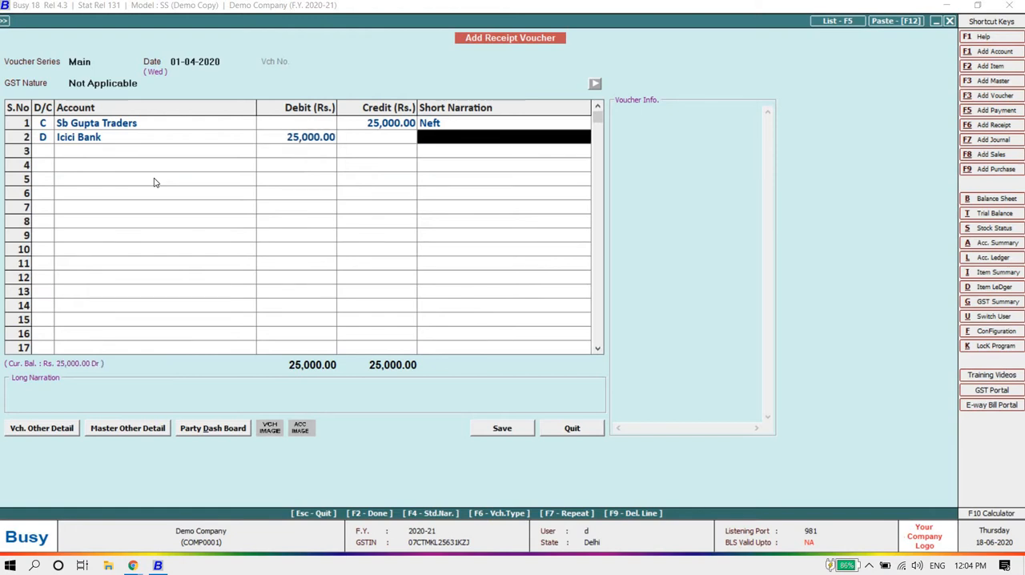
pyautogui.press('Return')
pyautogui.press('Return')
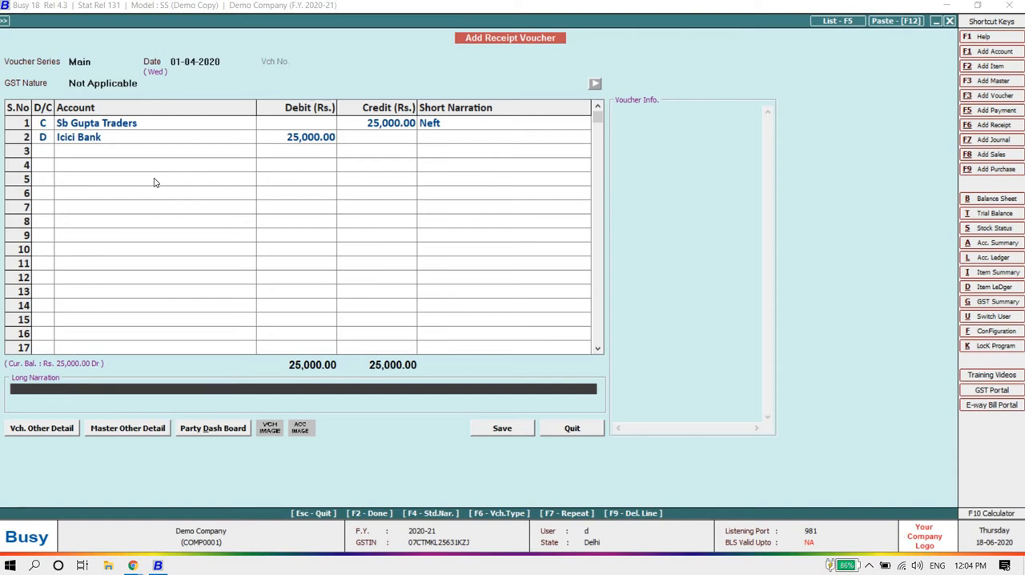
pyautogui.press('Return')
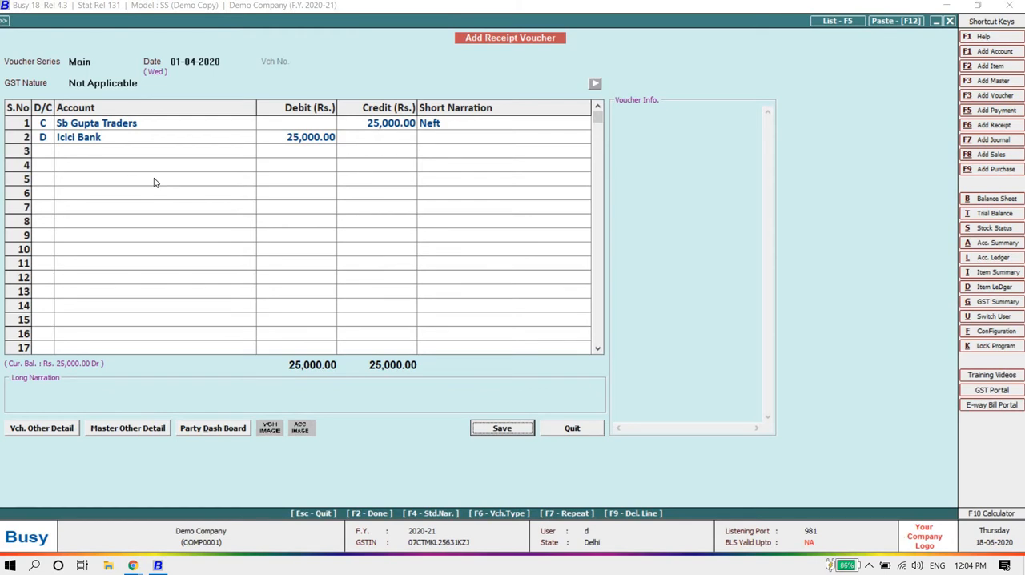
pyautogui.press('Return')
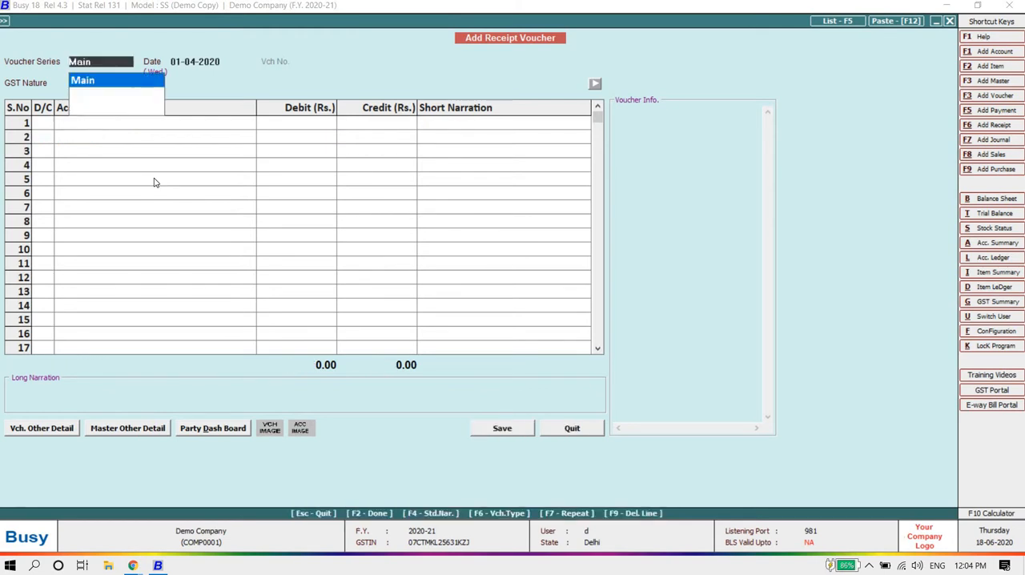
pyautogui.press('Escape')
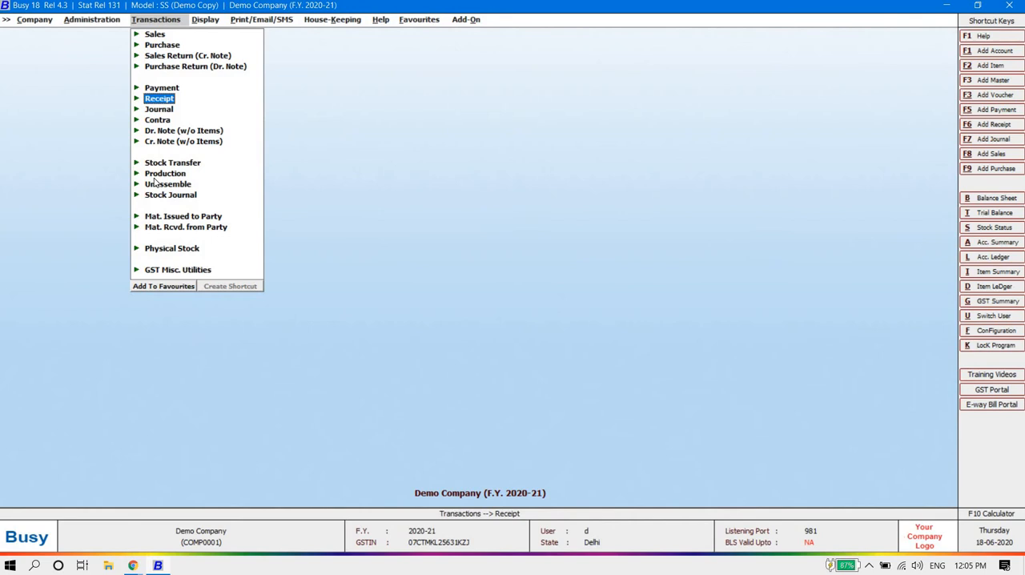
# Step: Start a new payment voucher in the Main series dated 01-04-2020 with GST nature Not Applicable/Non-GST
pyautogui.press('Up')
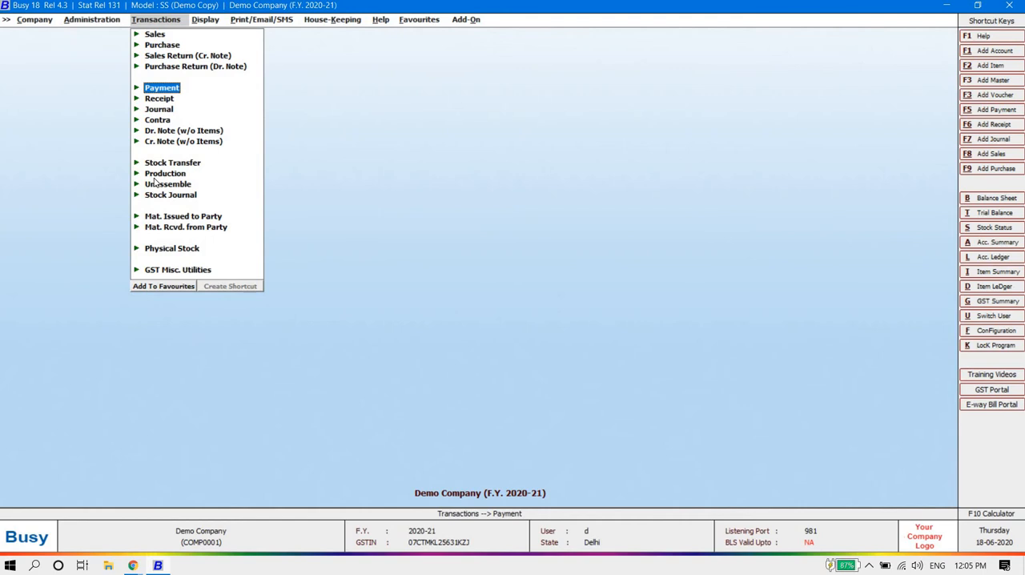
pyautogui.press('Return')
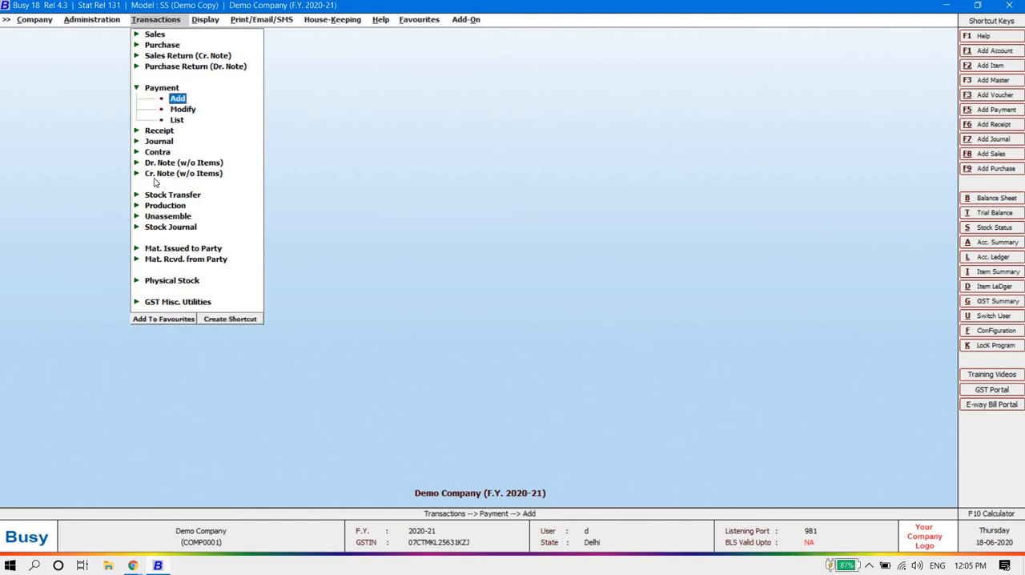
pyautogui.press('Return')
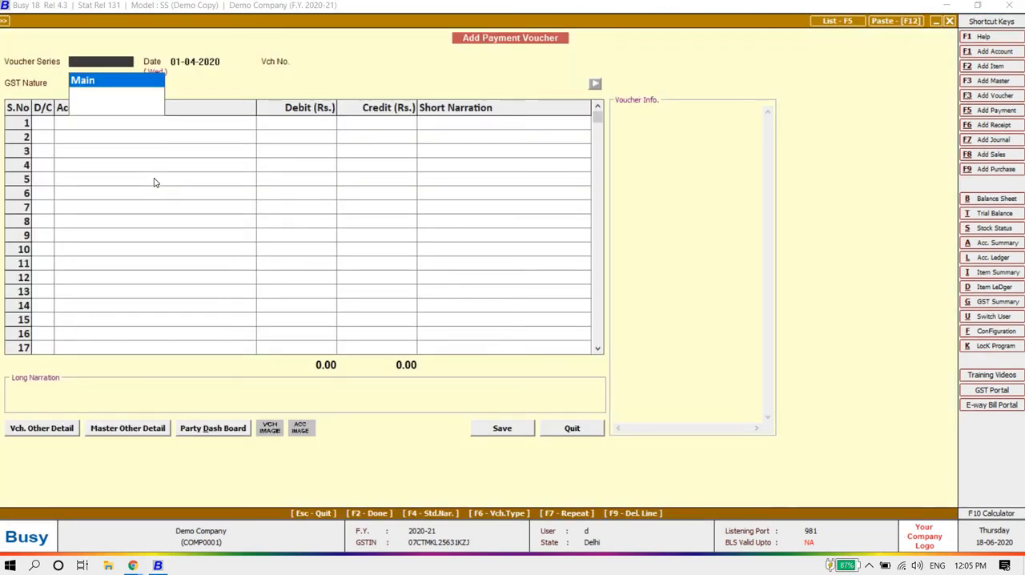
pyautogui.press('Return')
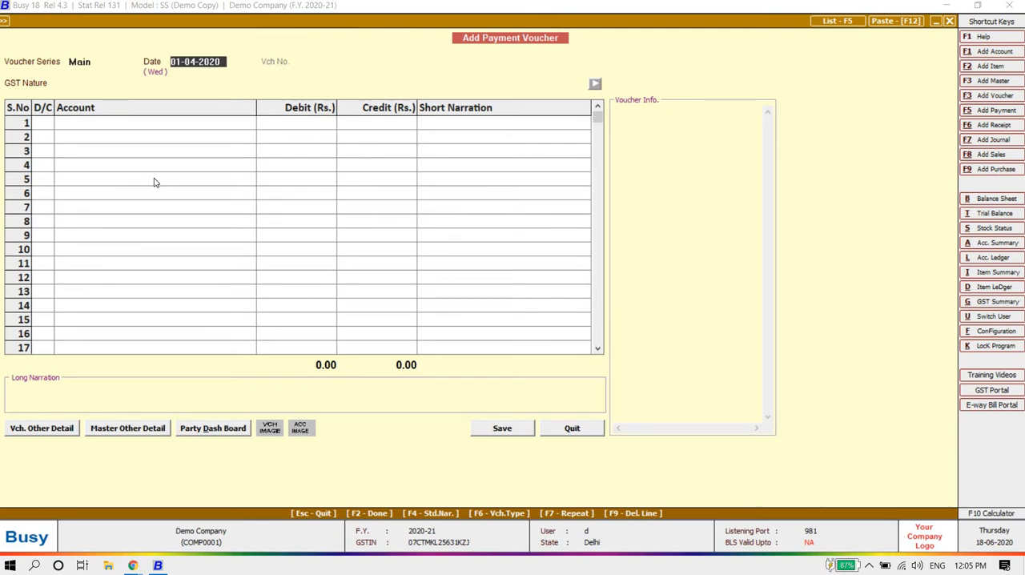
pyautogui.press('Return')
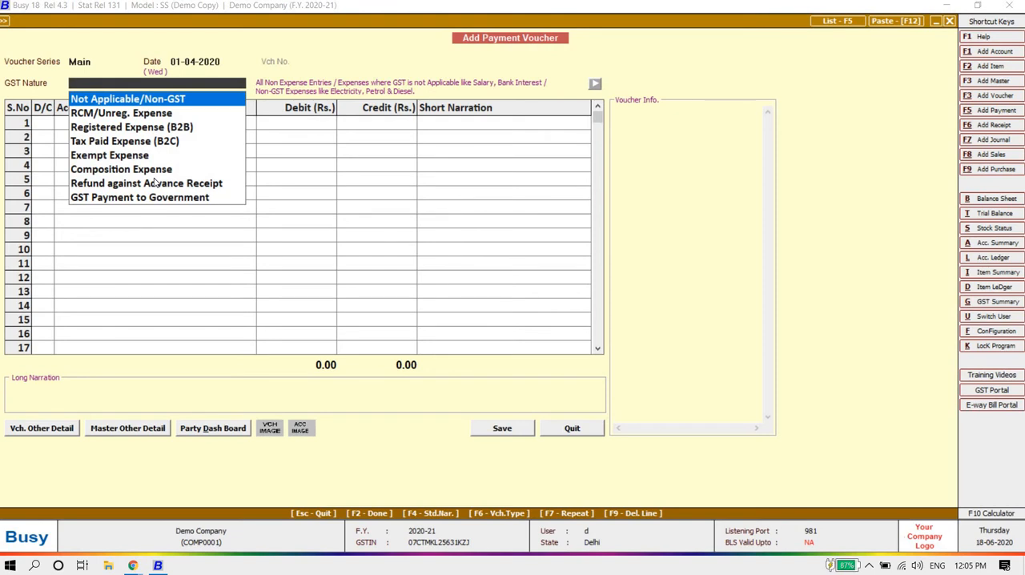
pyautogui.press('Return')
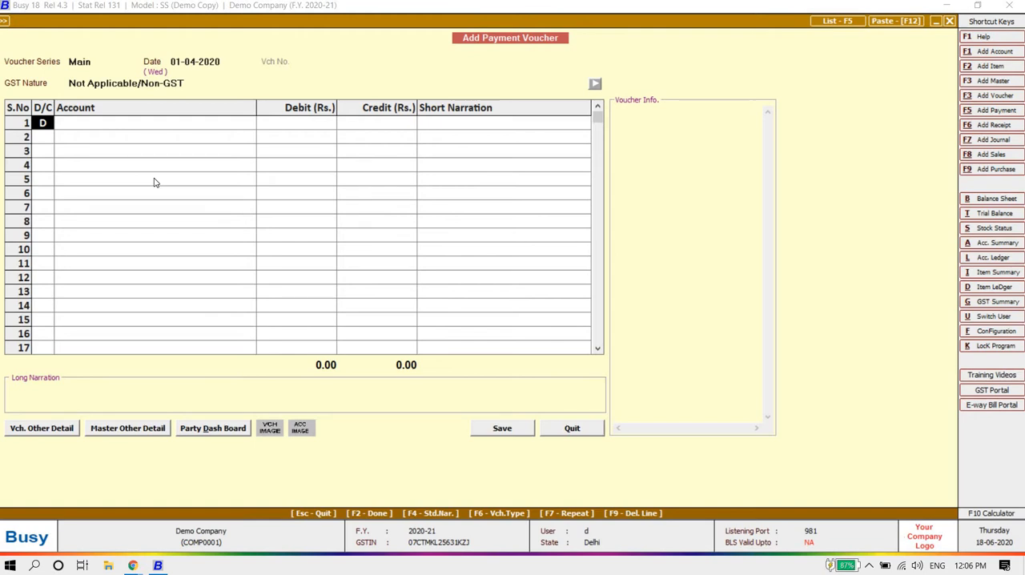
# Step: Debit Busy Infotech Pvt. Ltd. with 30,000 on the first row of the payment voucher
pyautogui.press('Return')
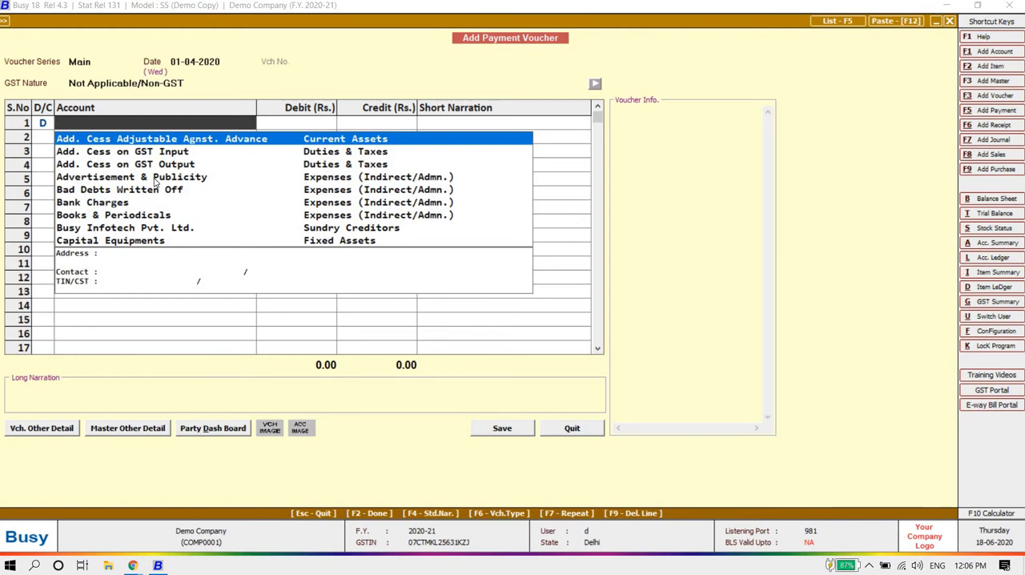
pyautogui.write('busy')
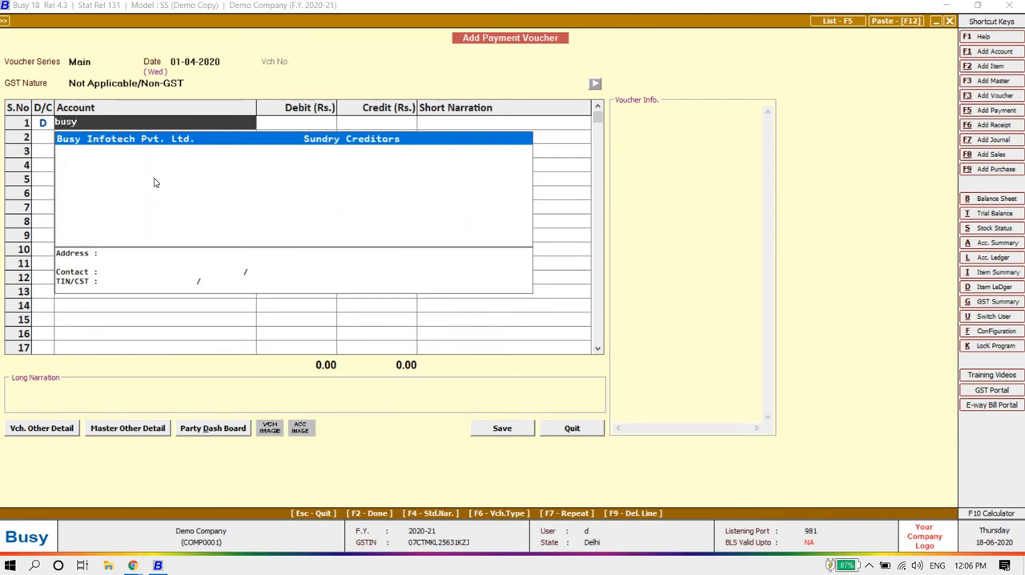
pyautogui.press('Return')
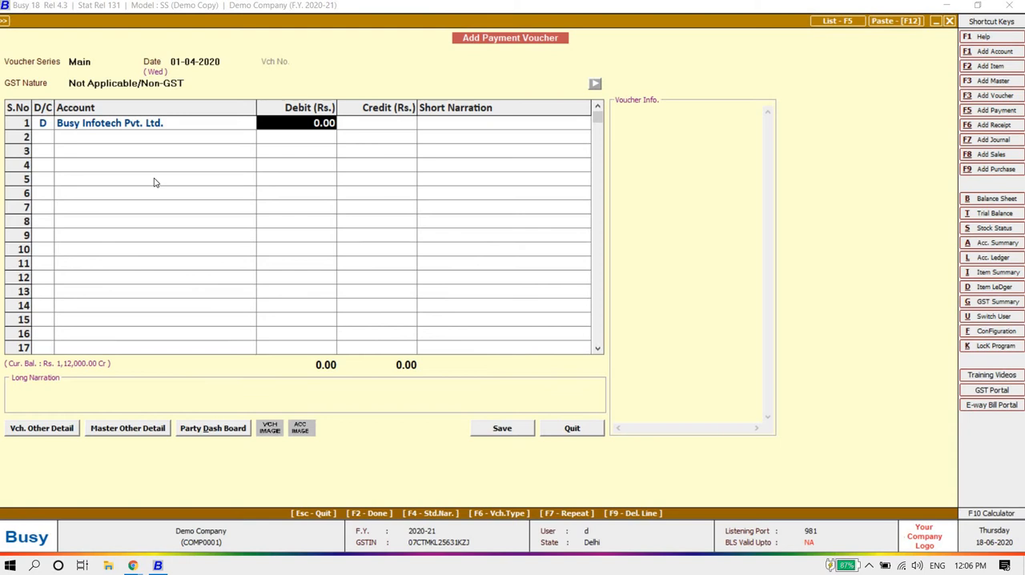
pyautogui.write('30000')
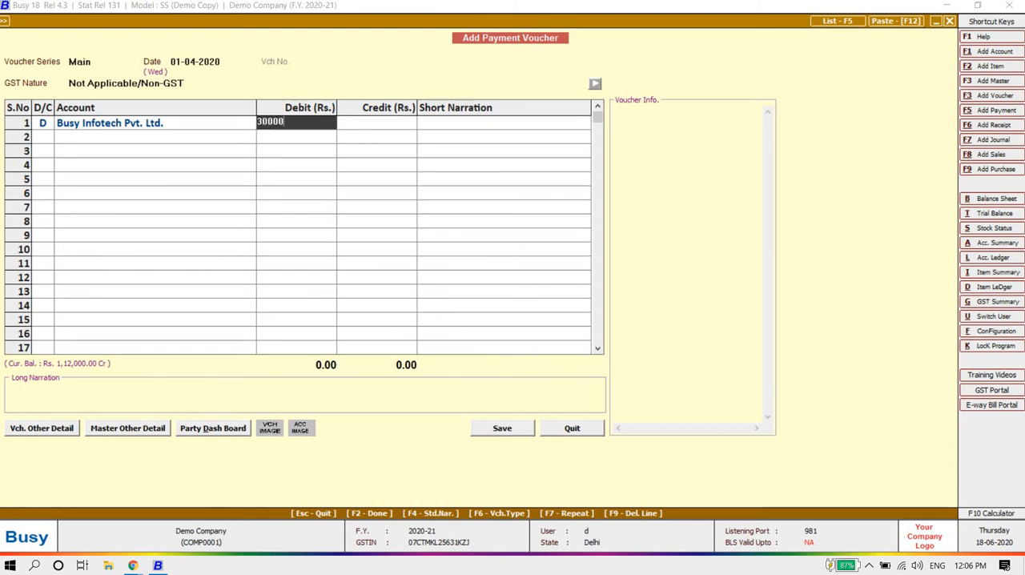
pyautogui.press('Return')
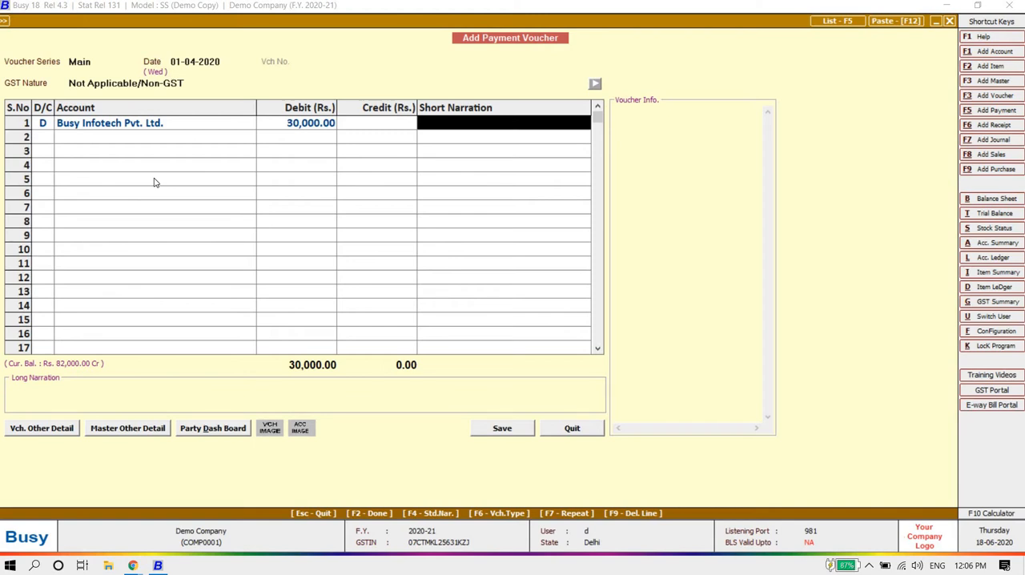
# Step: Enter the short narration By cheque - 5654655 on the Busy Infotech Pvt. Ltd. row
pyautogui.write('by')
pyautogui.write('check')
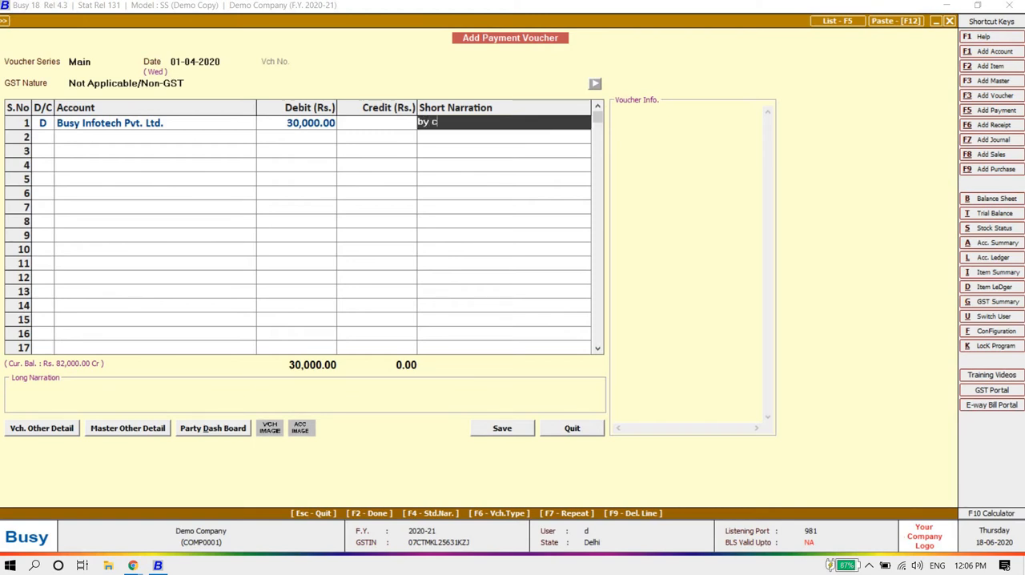
pyautogui.press('BackSpace')
pyautogui.press('BackSpace')
pyautogui.write('que')
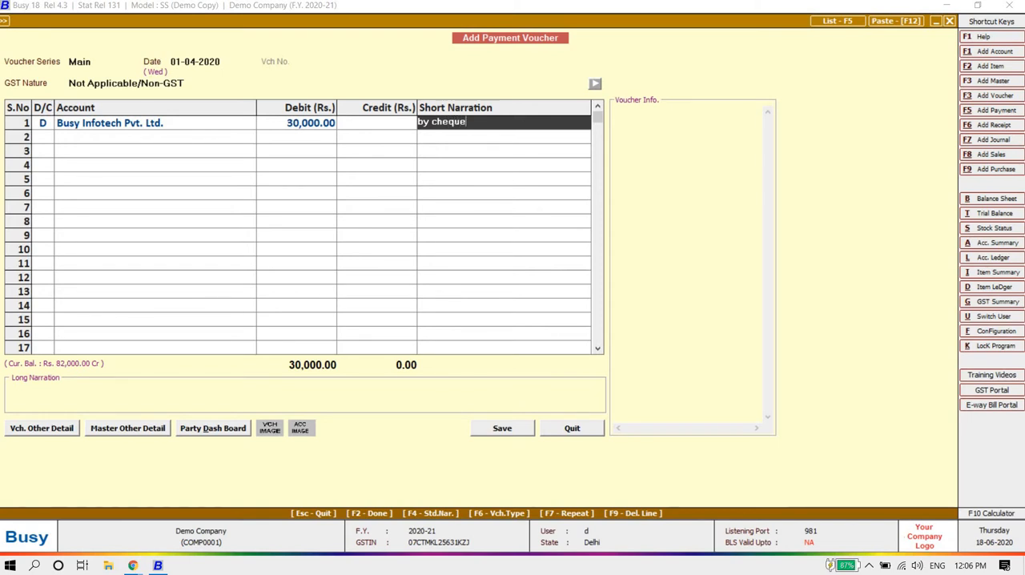
pyautogui.write(' - 5654655')
pyautogui.press('Return')
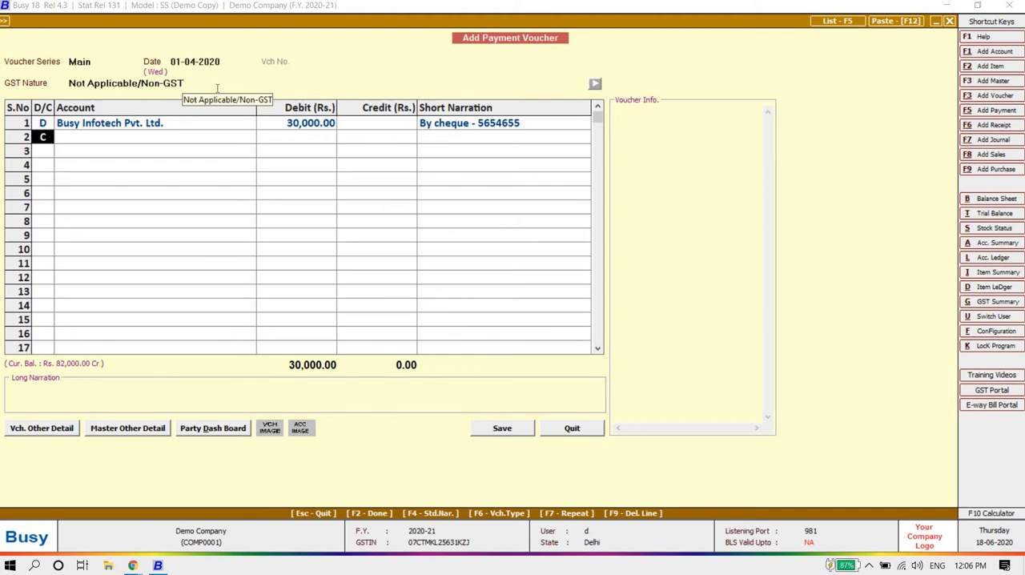
# Step: Credit Icici Bank with 30,000 on the second row, leaving its short narration blank
pyautogui.press('Return')
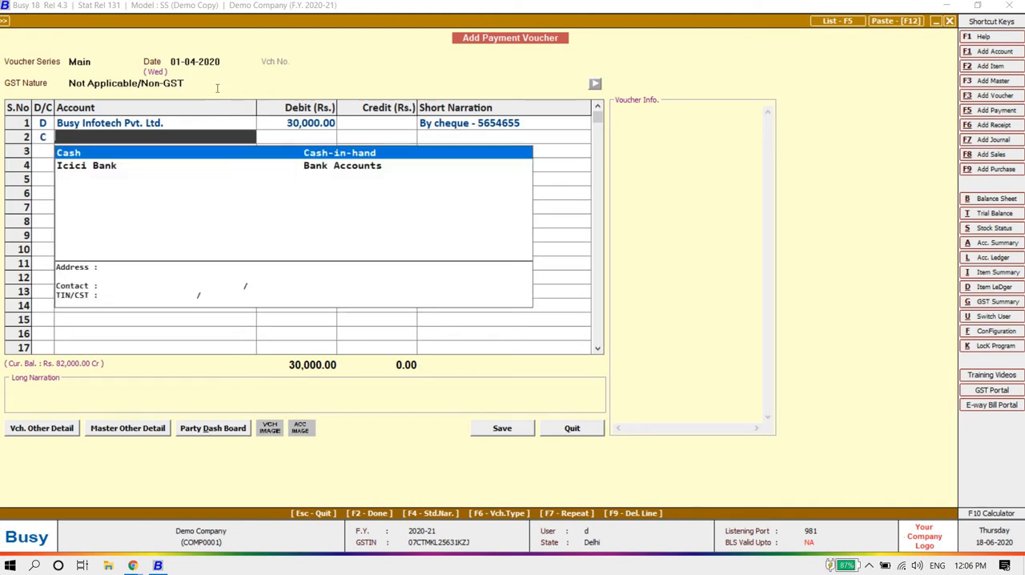
pyautogui.press('Down')
pyautogui.press('Return')
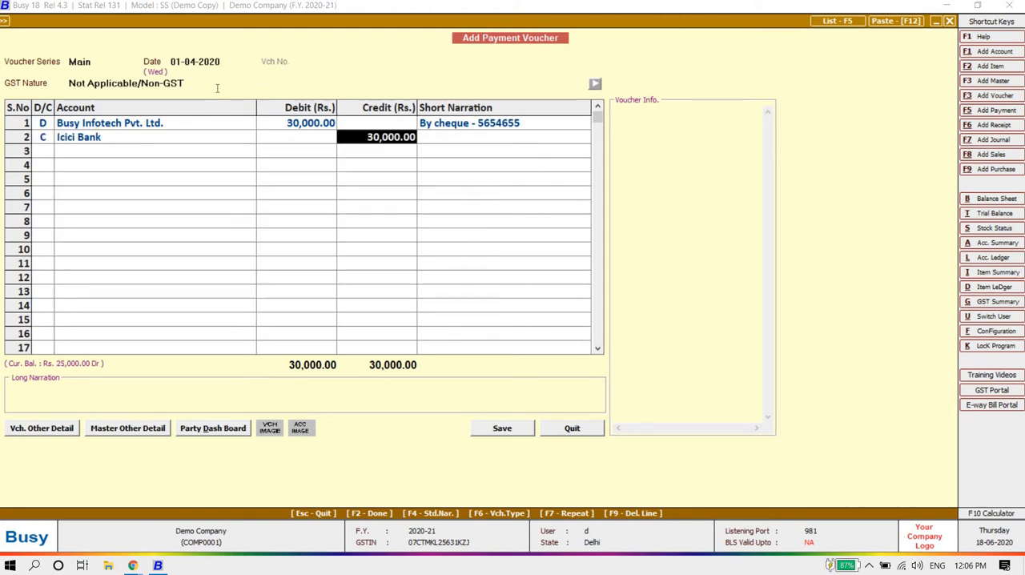
pyautogui.press('Return')
pyautogui.press('Return')
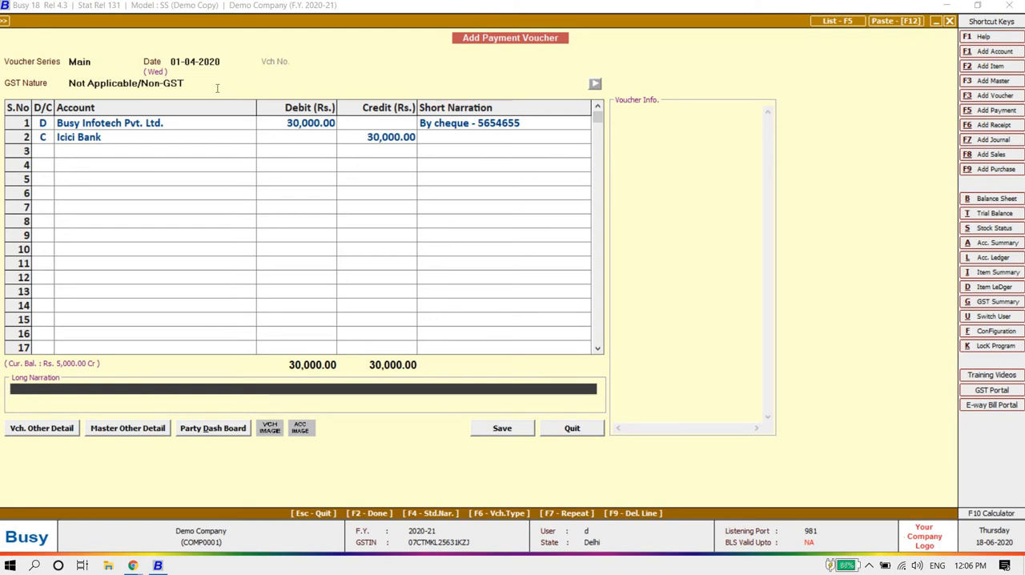
# Step: Save the payment voucher without a long narration and leave payment entry
pyautogui.press('Return')
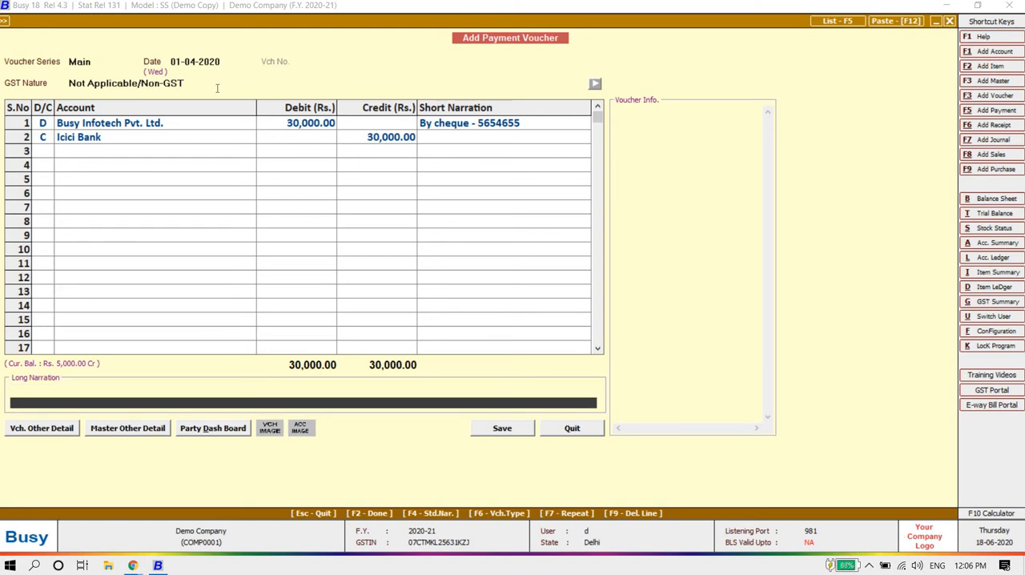
pyautogui.press('Return')
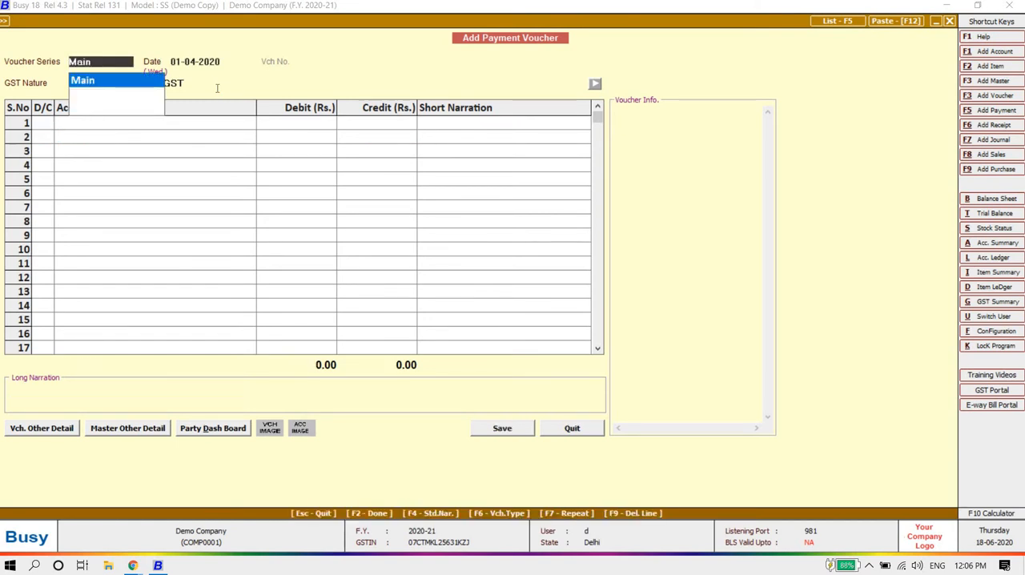
pyautogui.press('Return')
pyautogui.press('Escape')
pyautogui.press('Escape')
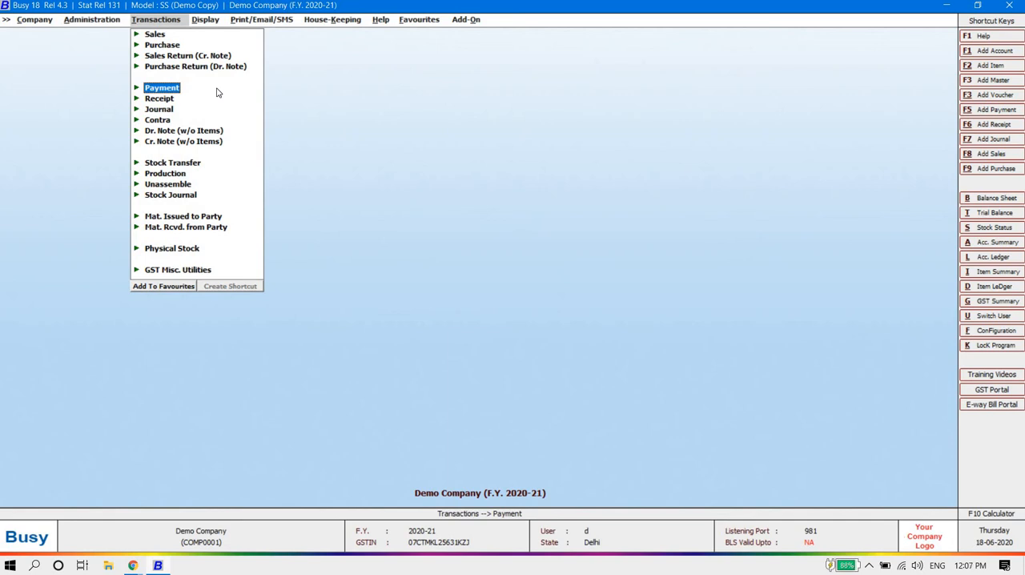
# Step: Open the Main series receipt voucher dated 01-04-2020 for modification
pyautogui.press('Down')
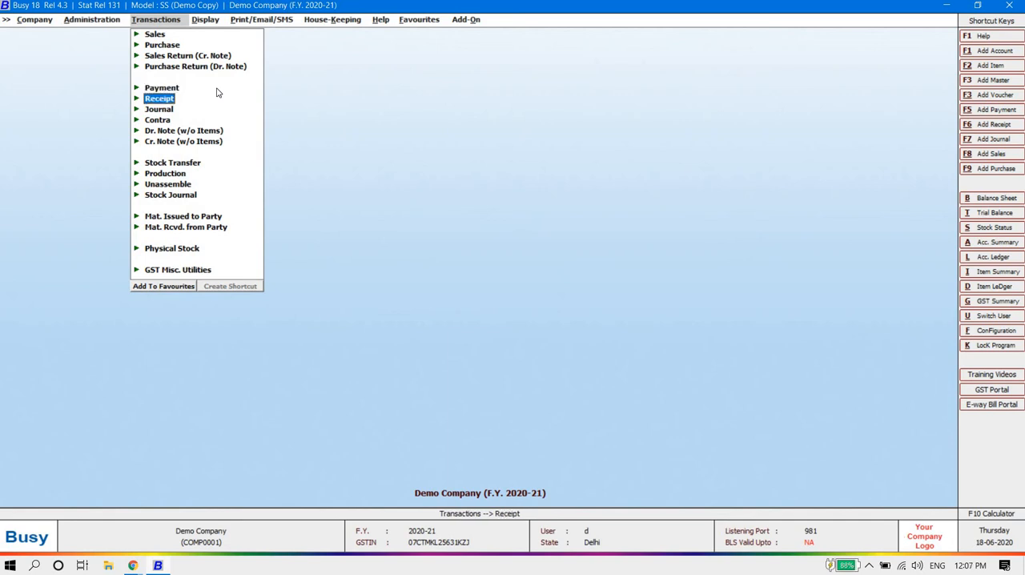
pyautogui.press('Return')
pyautogui.press('Down')
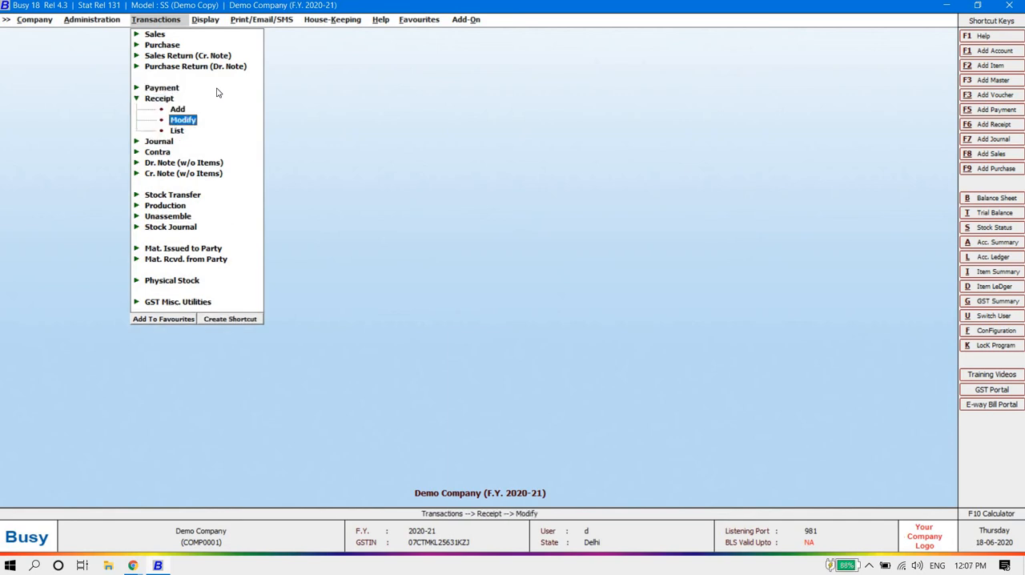
pyautogui.press('Return')
pyautogui.press('Return')
pyautogui.press('Return')
pyautogui.press('Return')
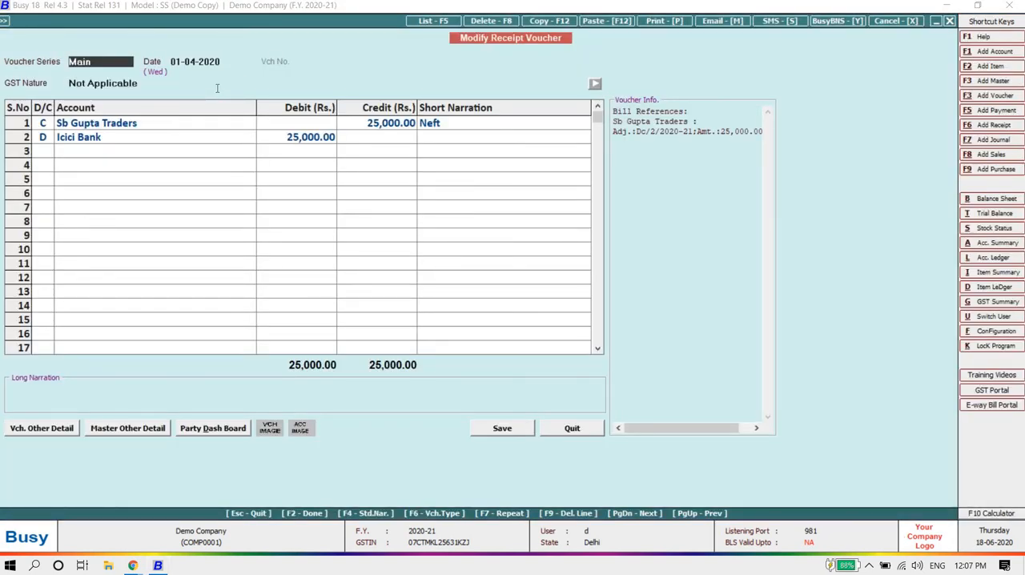
# Step: Review the receipt voucher's header, Sb Gupta Traders row and bill-by-bill adjustment, and quit it without saving
pyautogui.press('Return')
pyautogui.press('Return')
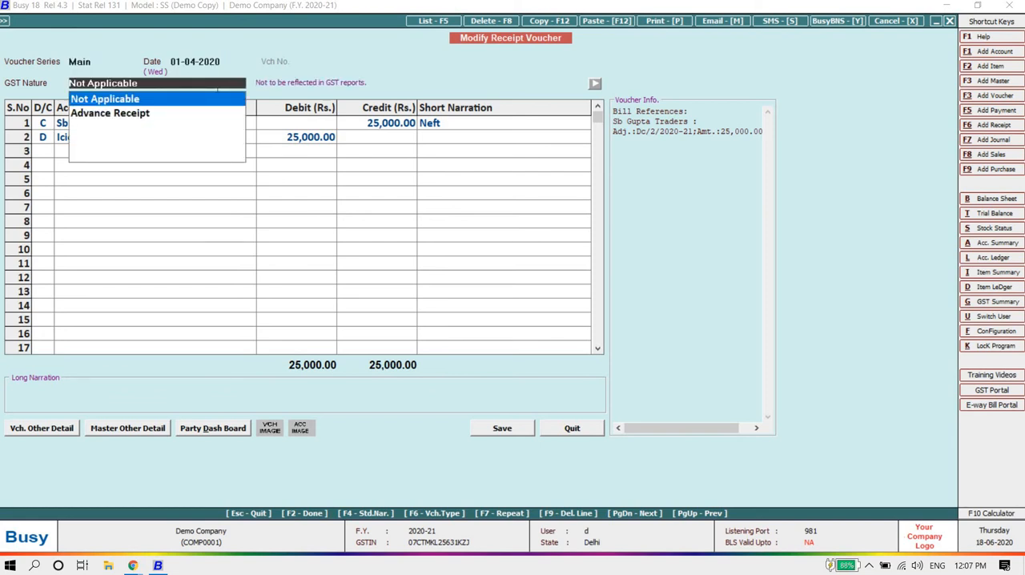
pyautogui.press('Return')
pyautogui.press('Return')
pyautogui.press('Return')
pyautogui.press('Return')
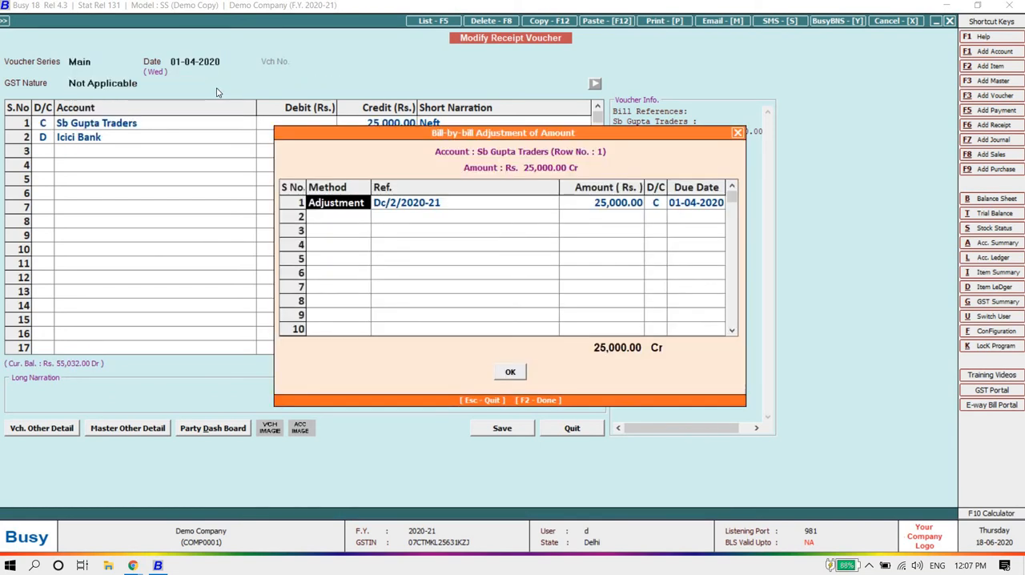
pyautogui.press('Return')
pyautogui.press('Return')
pyautogui.press('Escape')
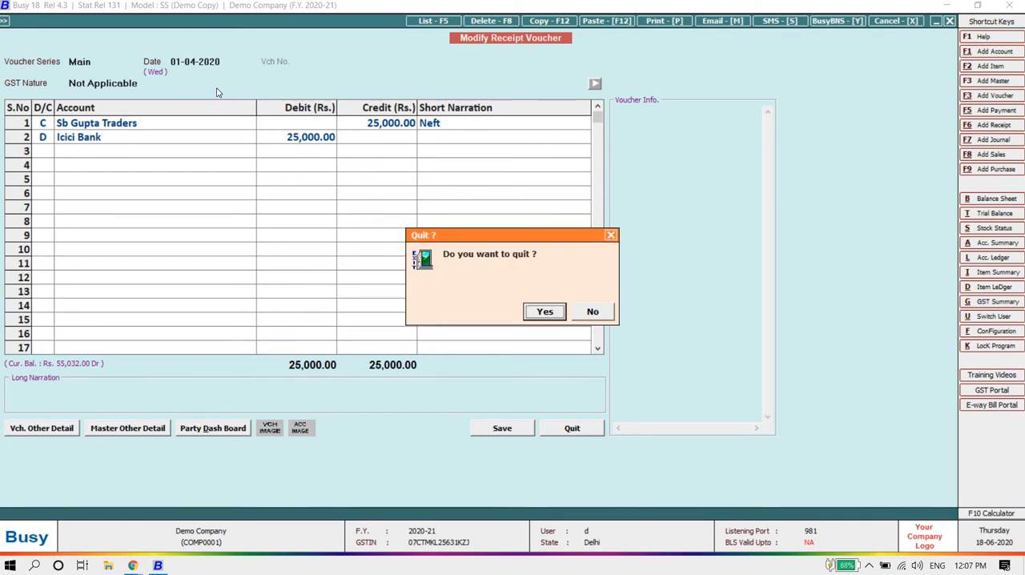
pyautogui.press('Return')
pyautogui.press('Escape')
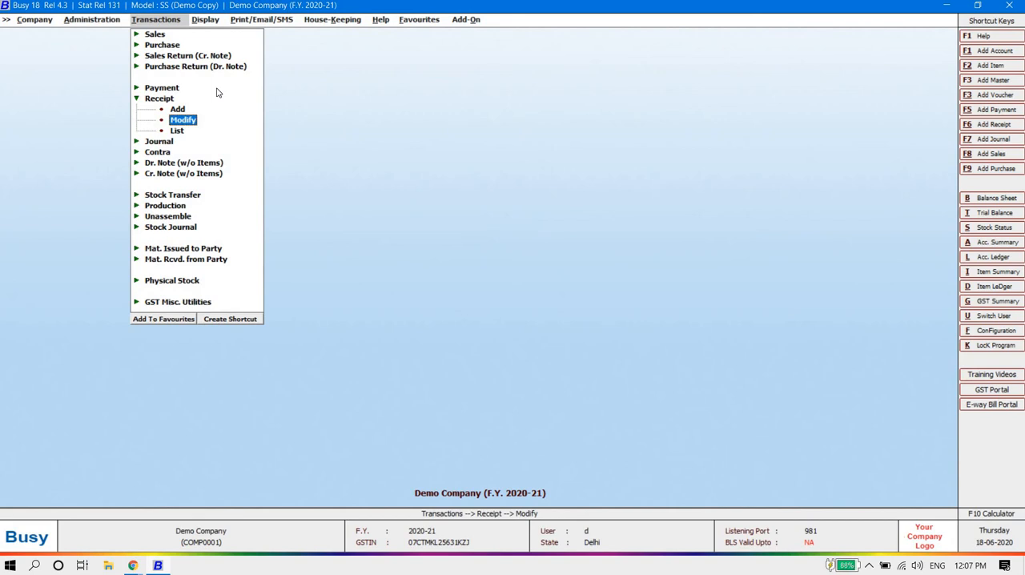
# Step: List receipt vouchers on screen for all series and GST natures from 01-04-2020 to 01-04-2020, with mobile numbers, GST nature and short narration hidden
pyautogui.press('Down')
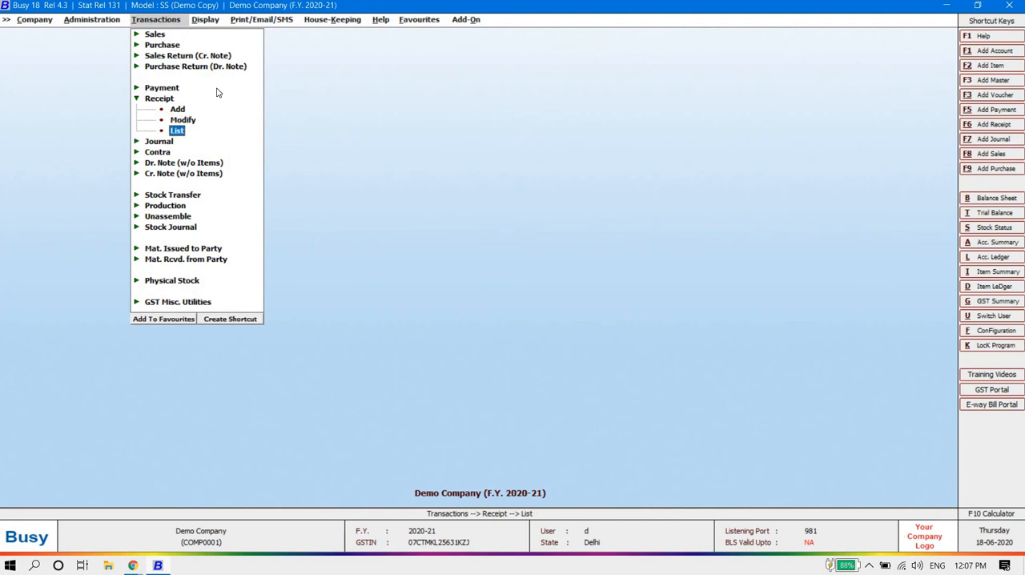
pyautogui.press('Return')
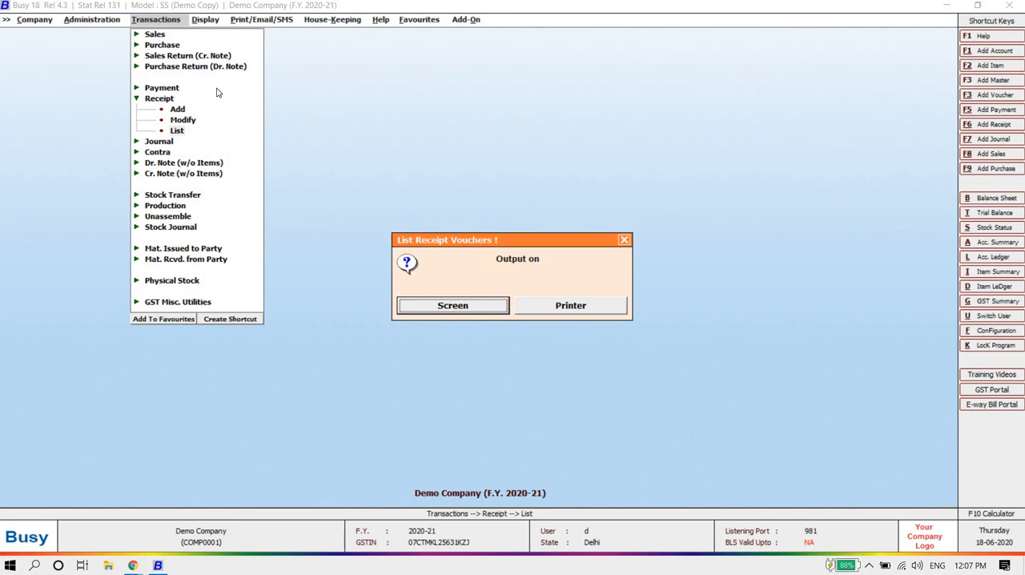
pyautogui.press('Return')
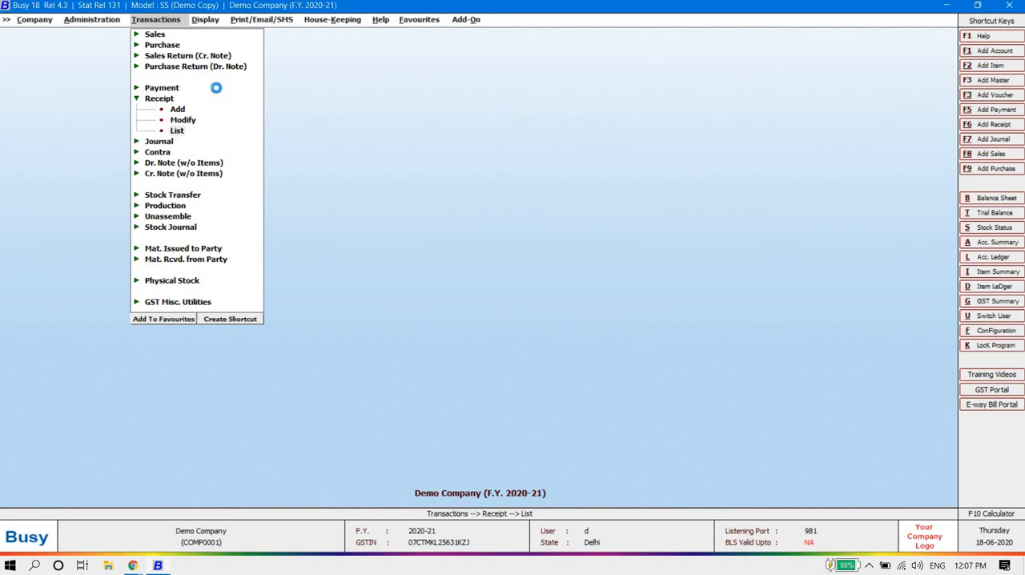
pyautogui.press('Return')
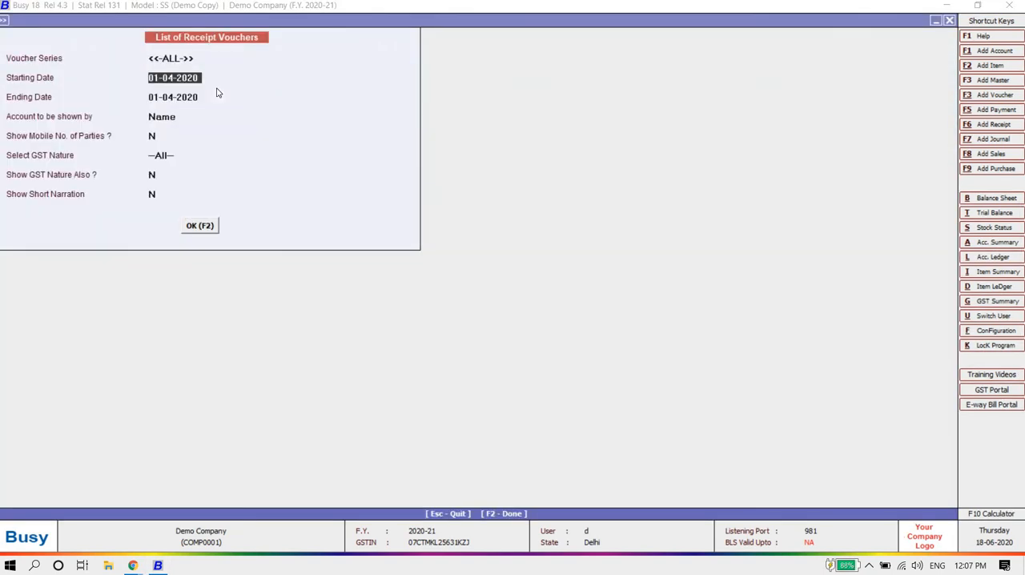
pyautogui.press('Return')
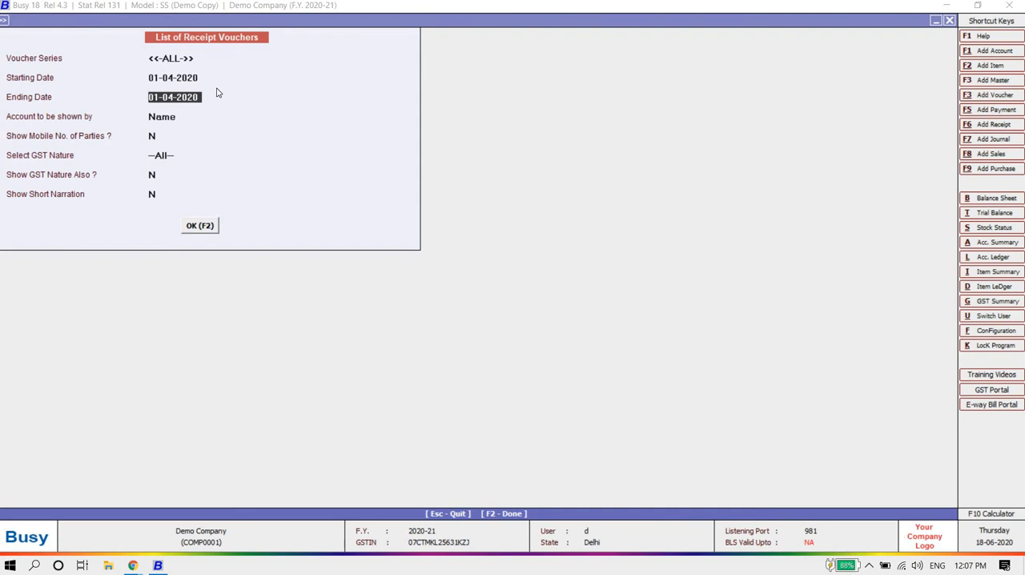
pyautogui.press('Return')
pyautogui.press('Return')
pyautogui.press('Return')
pyautogui.press('Return')
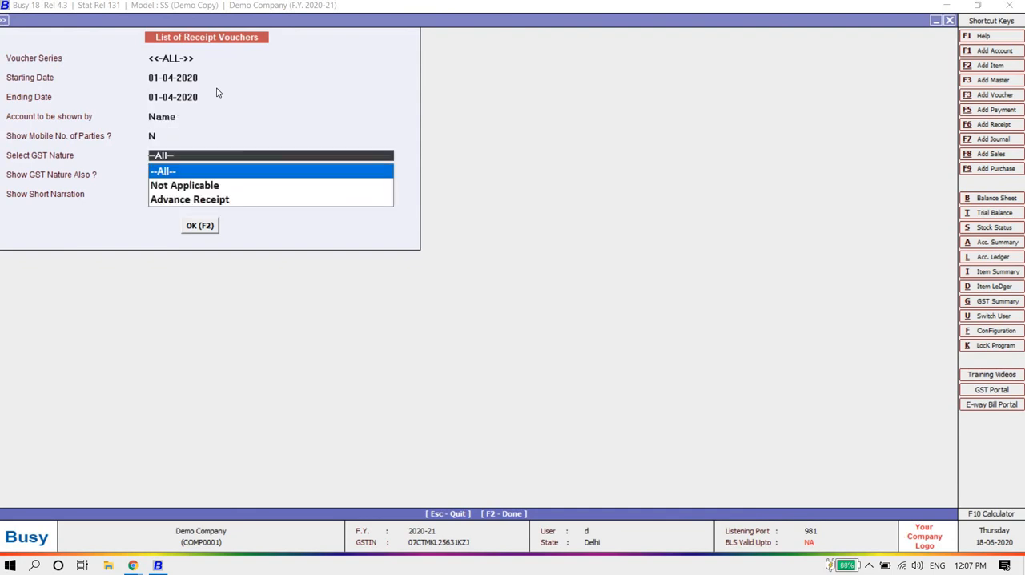
pyautogui.press('Return')
pyautogui.press('Return')
pyautogui.press('Return')
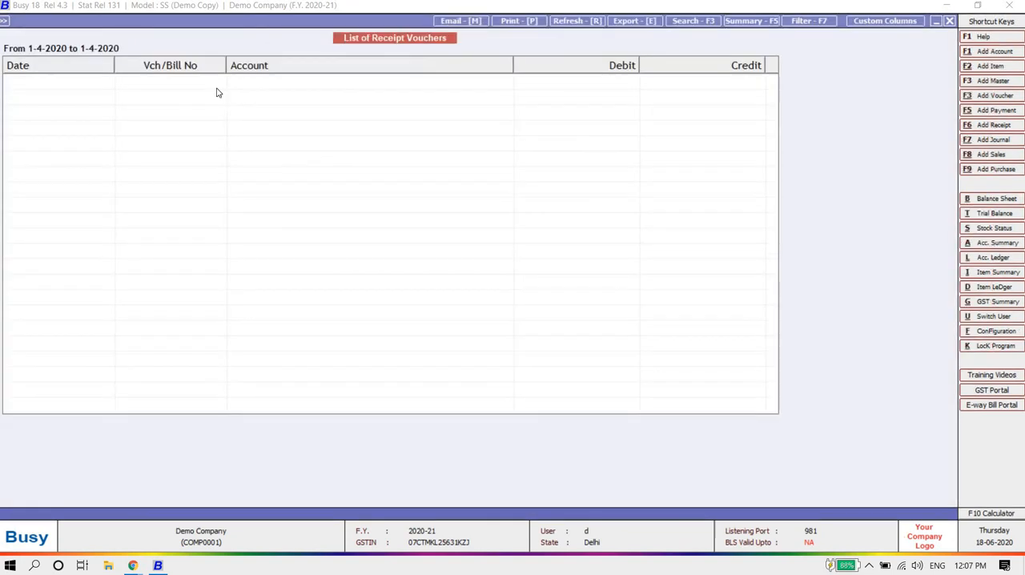
# Step: Open the Sb Gupta Traders receipt dated 01-04-2020 from the voucher list for modification
pyautogui.press('Down')
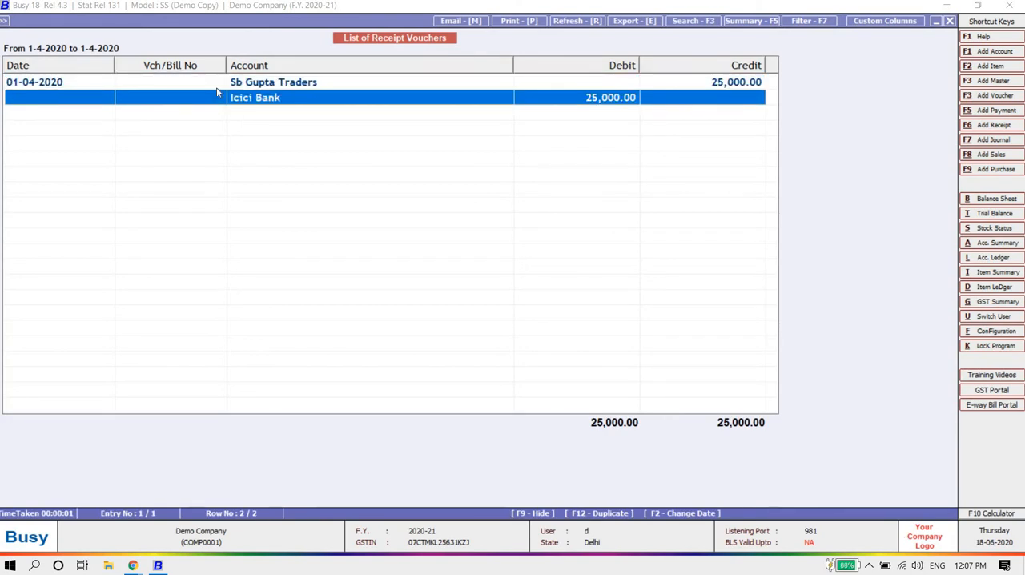
pyautogui.press('Up')
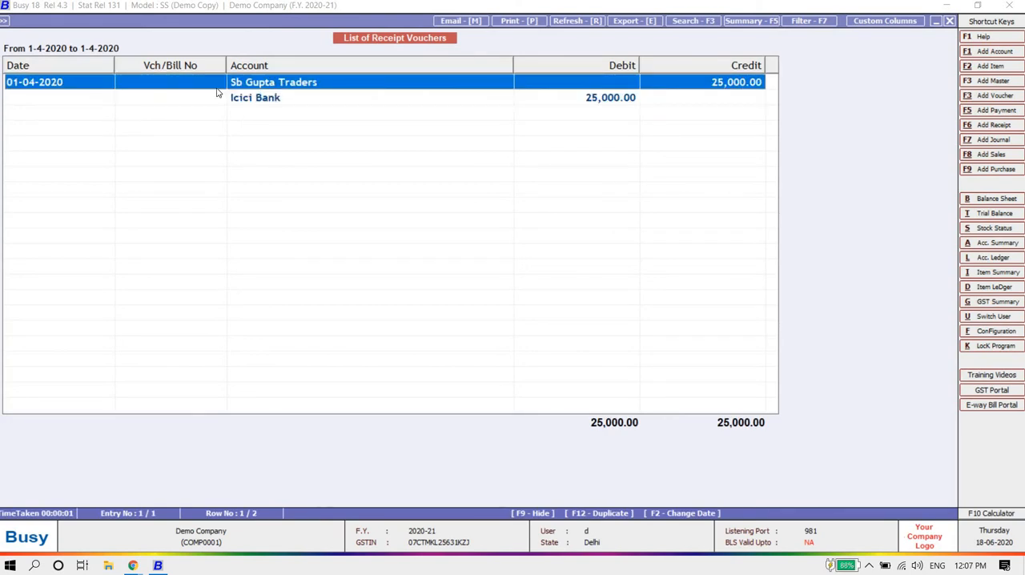
pyautogui.press('Return')
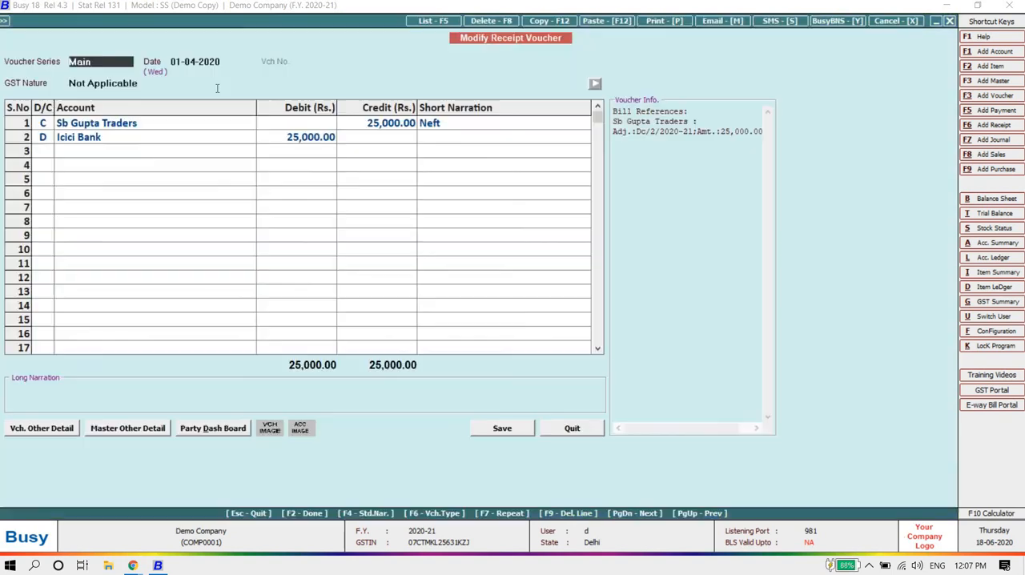
# Step: Set the short narration on the receipt voucher's Sb Gupta Traders row to Impes
pyautogui.press('Return')
pyautogui.press('Return')
pyautogui.press('Return')
pyautogui.press('Return')
pyautogui.press('Return')
pyautogui.press('Return')
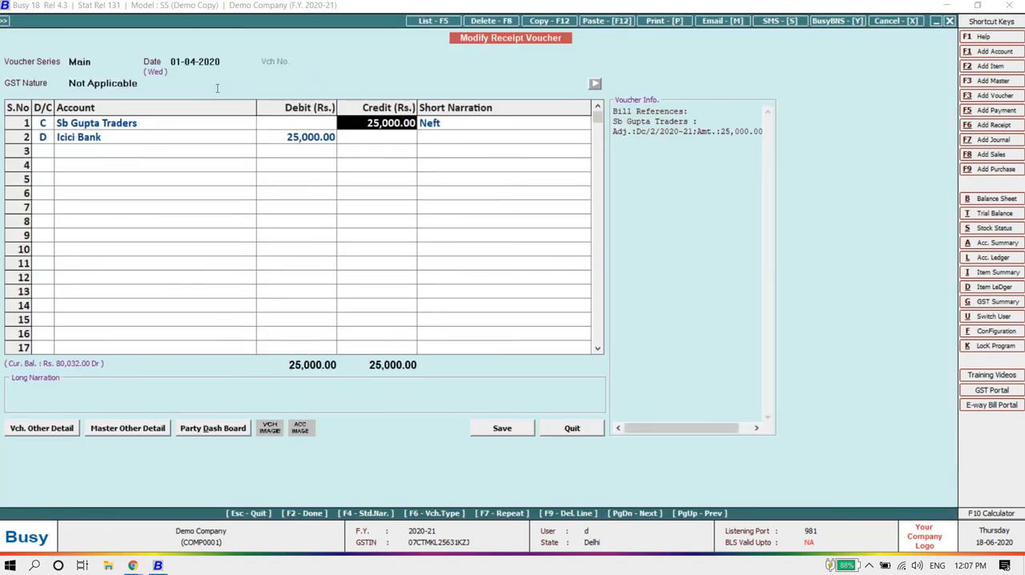
pyautogui.press('Return')
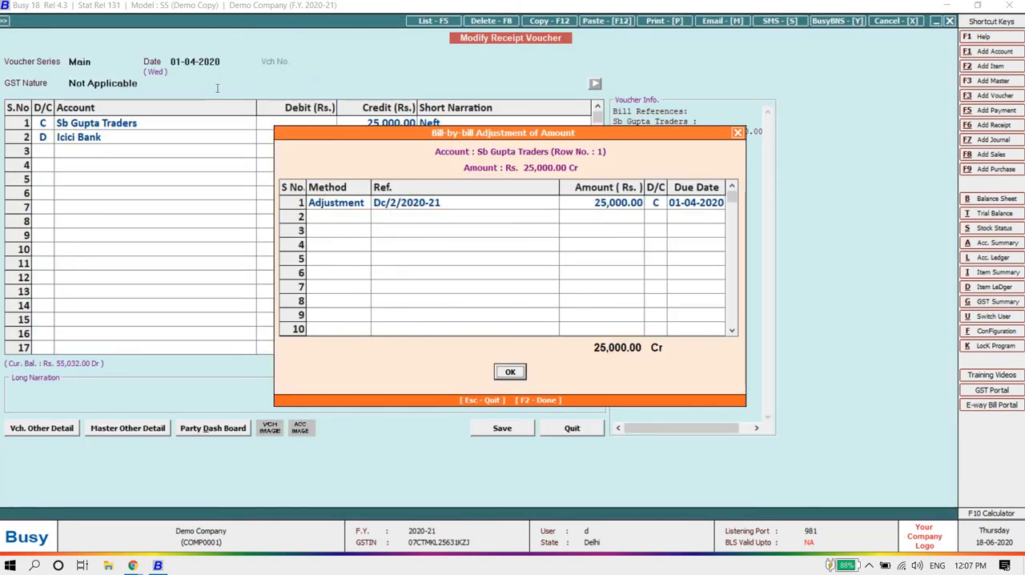
pyautogui.press('Return')
pyautogui.write('im')
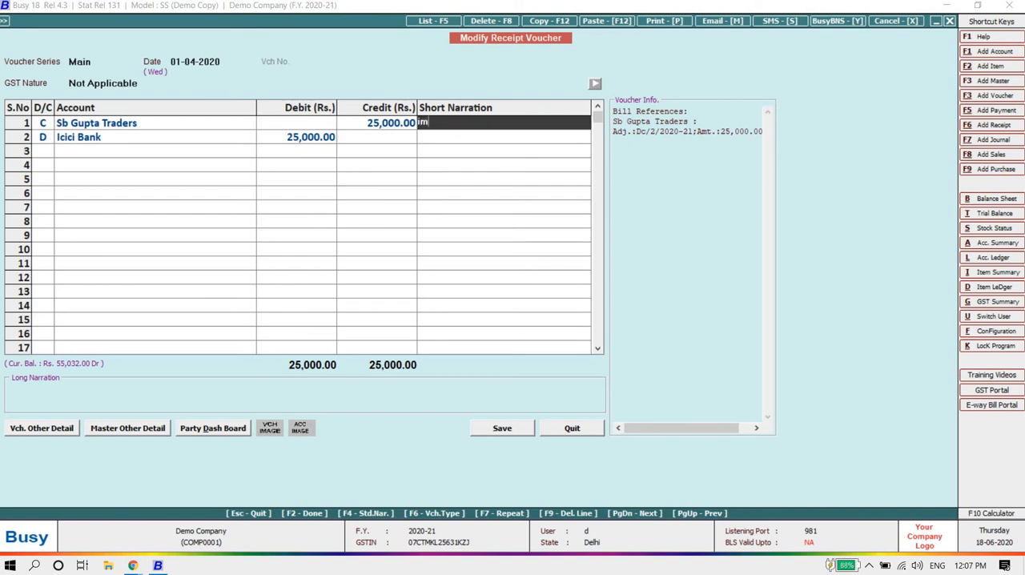
pyautogui.write('pes')
pyautogui.press('Return')
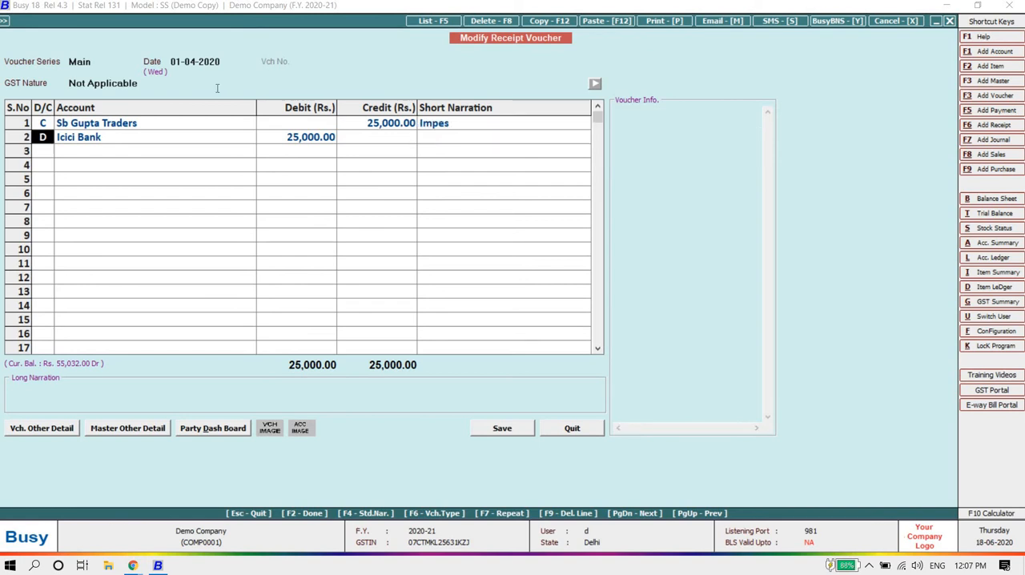
# Step: Save the modified receipt voucher and close the list of receipt vouchers
pyautogui.press('Return')
pyautogui.press('Return')
pyautogui.press('Return')
pyautogui.press('Return')
pyautogui.press('Return')
pyautogui.press('Return')
pyautogui.press('Return')
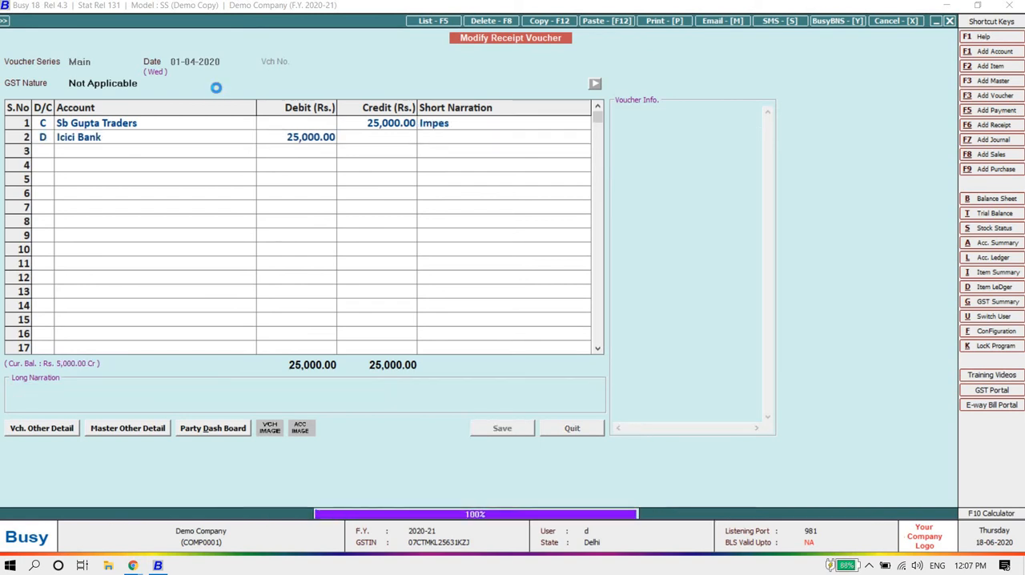
pyautogui.press('Escape')
pyautogui.press('Escape')
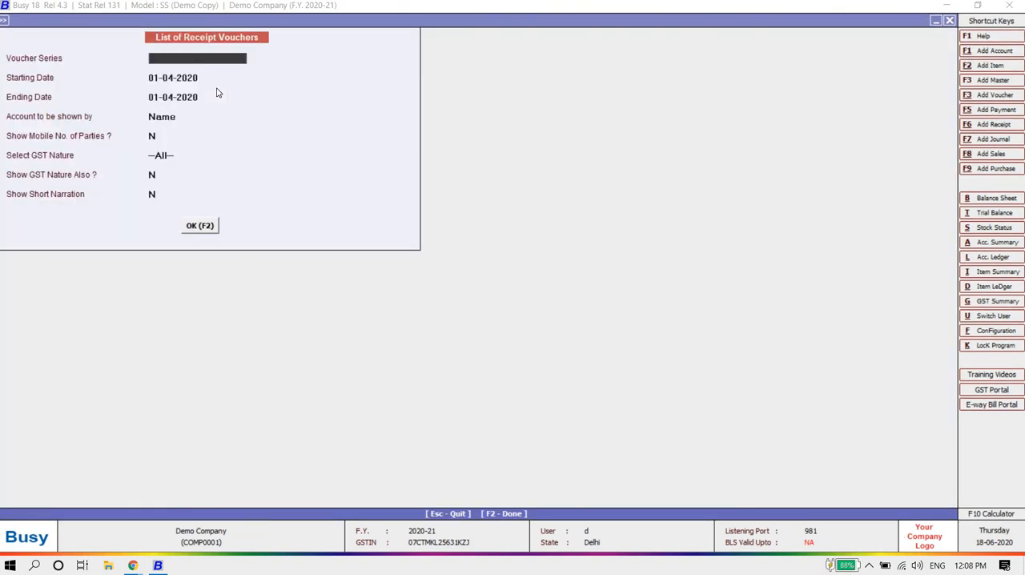
pyautogui.press('Escape')
pyautogui.press('Escape')
pyautogui.press('Up')
pyautogui.press('Return')
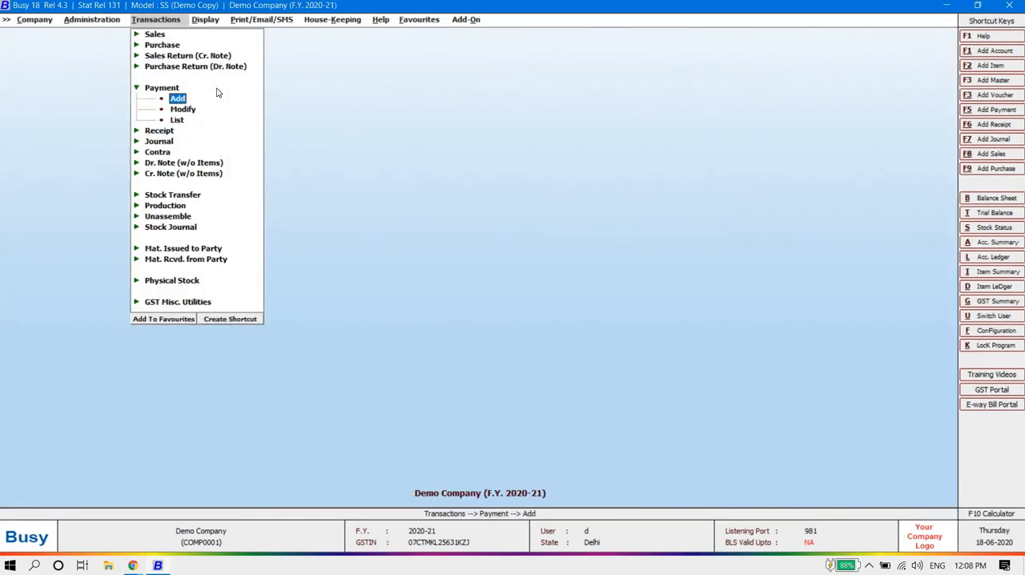
pyautogui.press('Down')
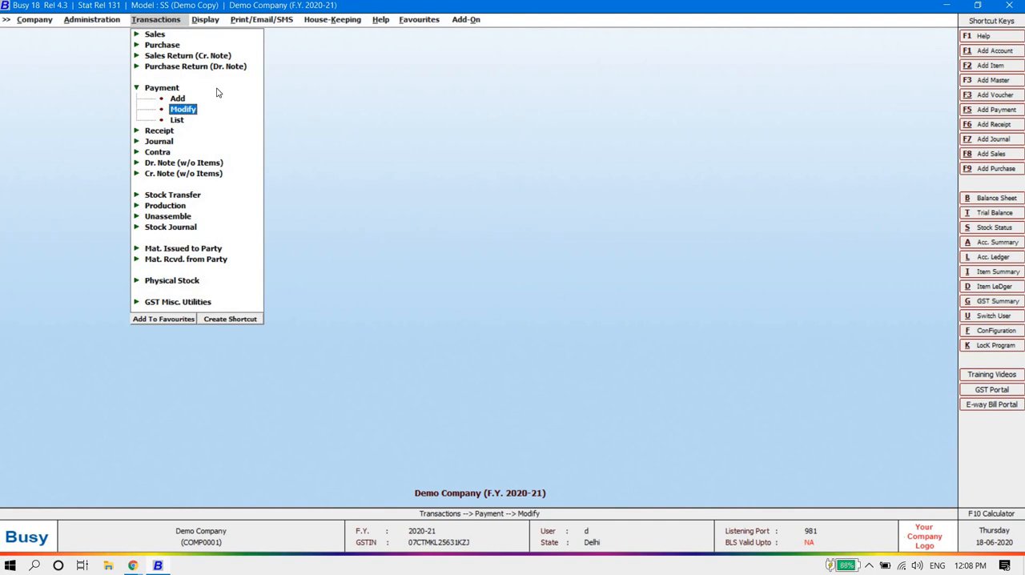
pyautogui.press('Escape')
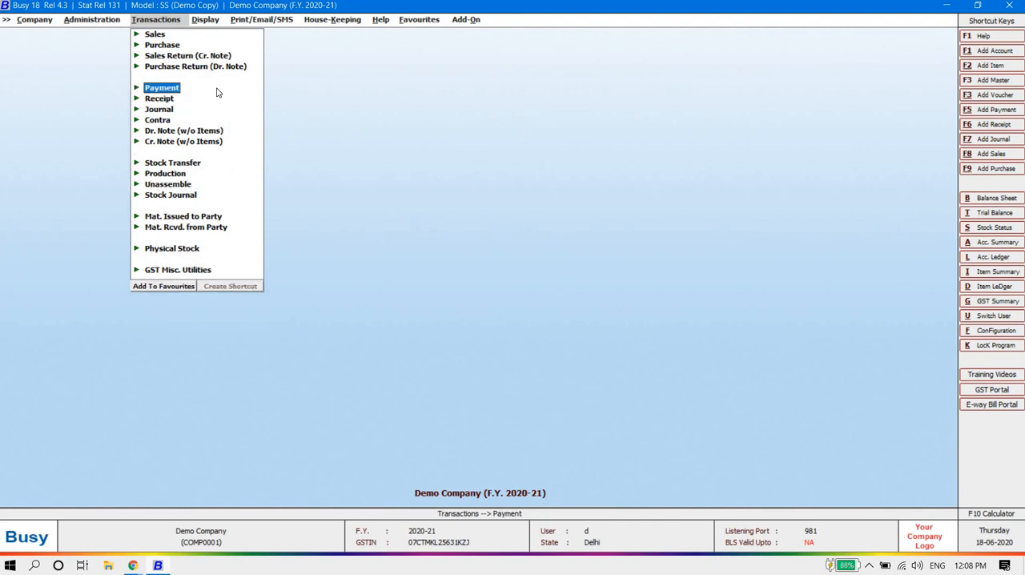
pyautogui.press('Down')
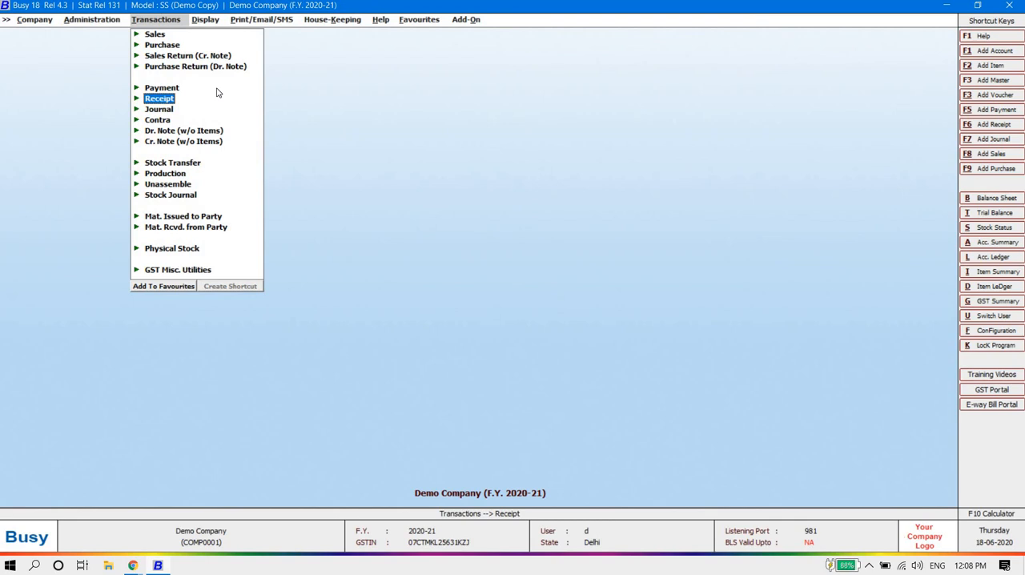
pyautogui.press('Up')
pyautogui.press('Down')
pyautogui.press('Up')
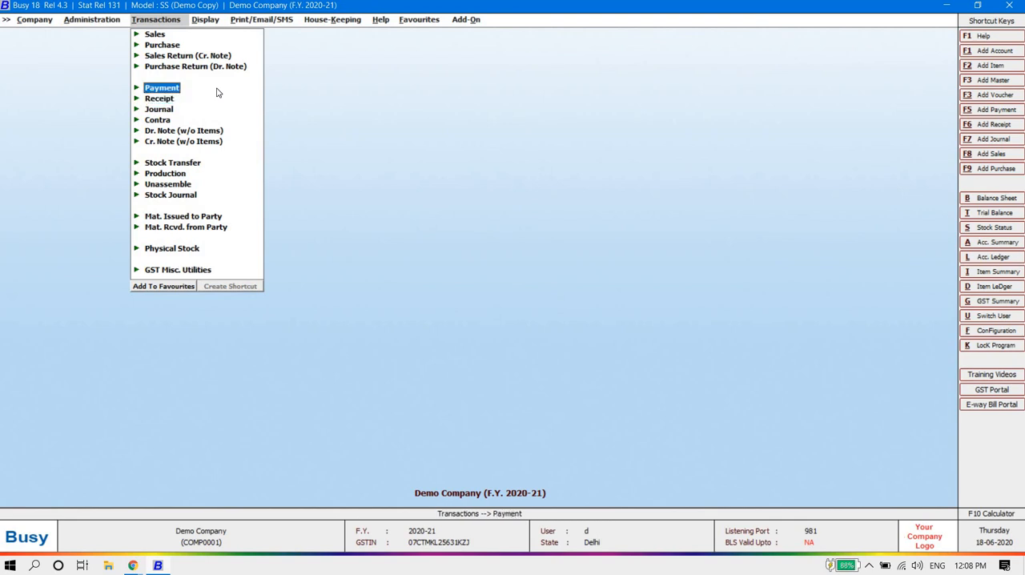
pyautogui.press('Down')
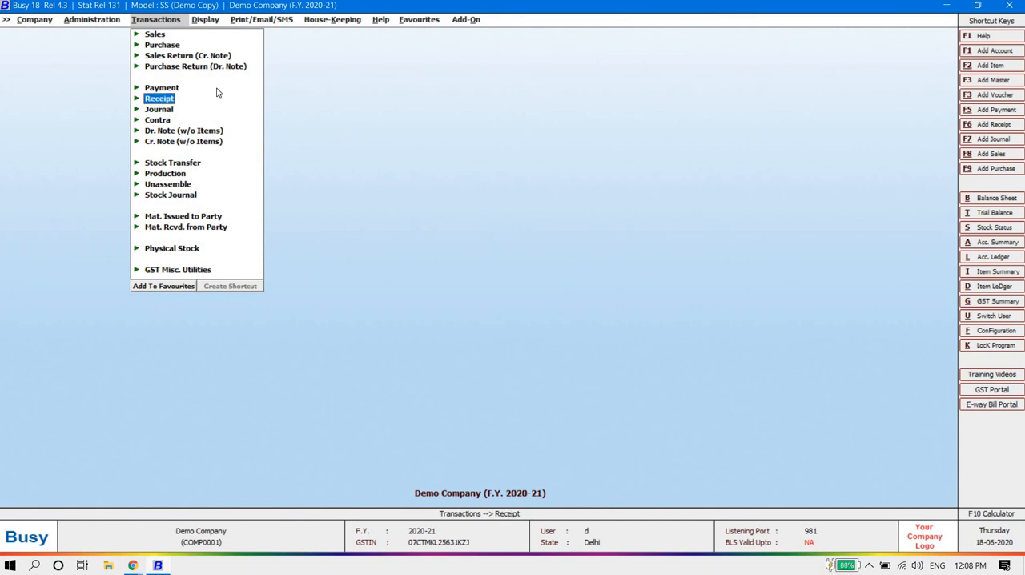
# Step: Check the voucher number field of a new Main series receipt dated 01-04-2020 with GST nature Not Applicable, and quit without saving
pyautogui.press('Return')
pyautogui.press('Return')
pyautogui.press('Return')
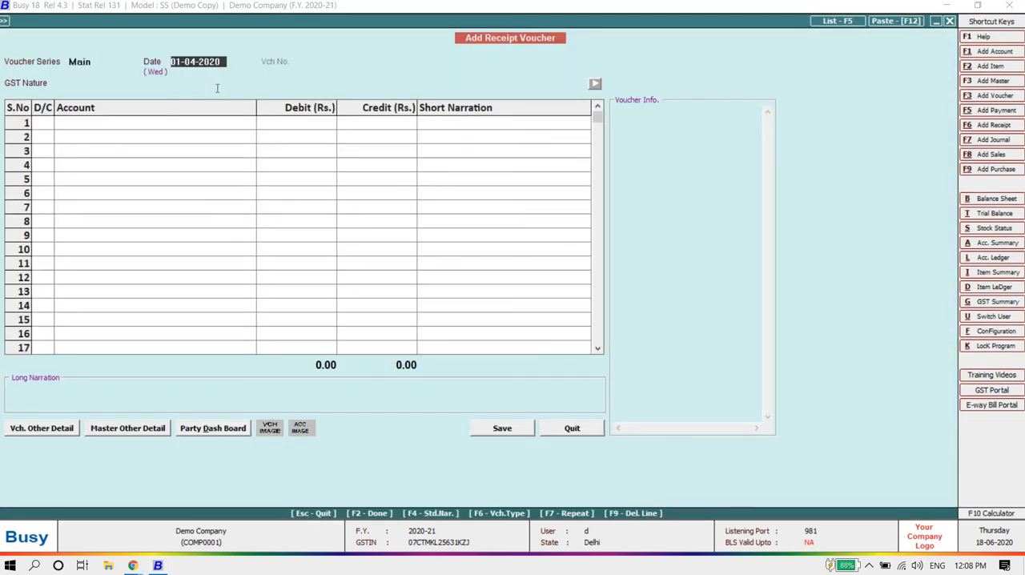
pyautogui.press('Return')
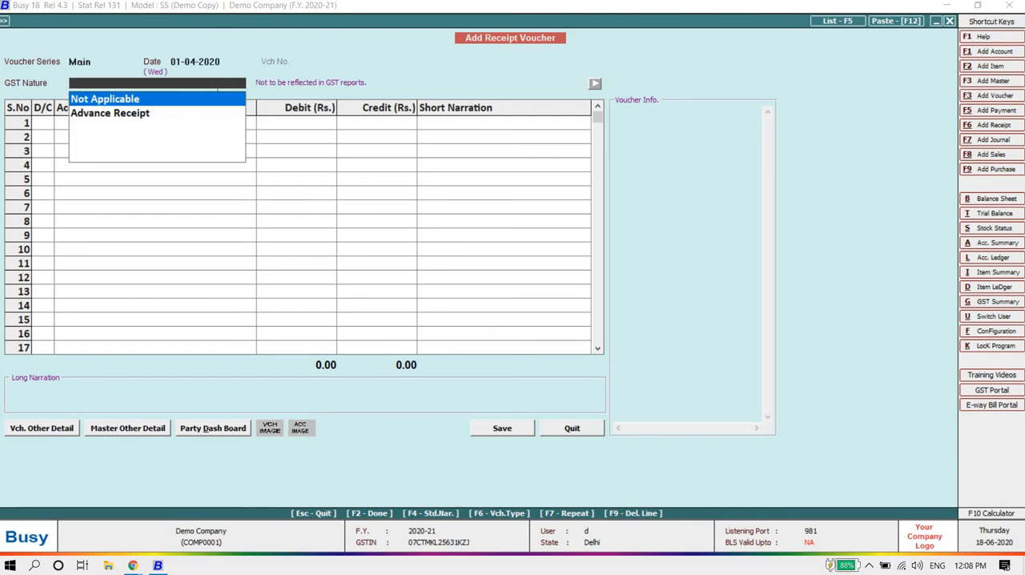
pyautogui.press('Return')
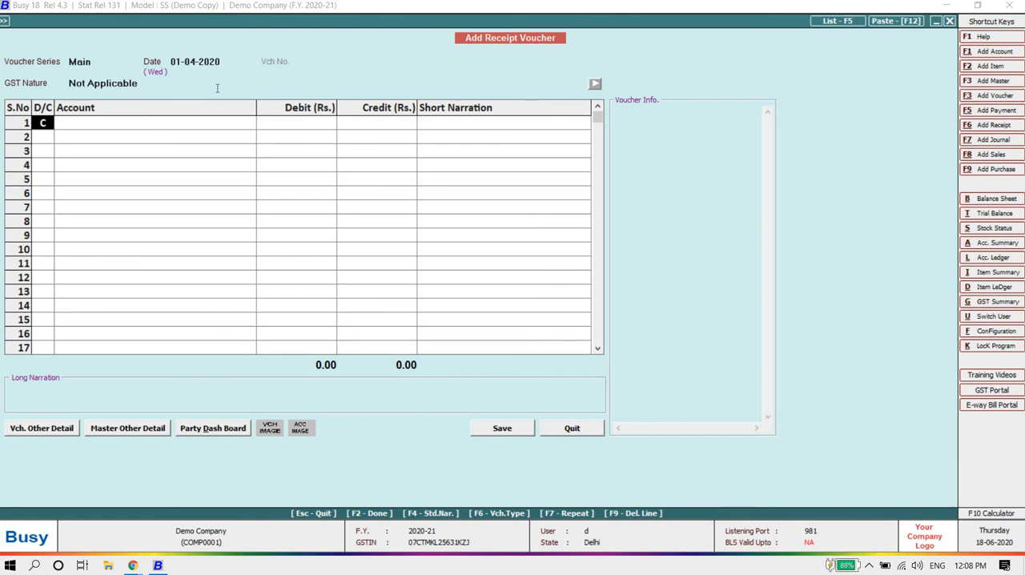
pyautogui.press('Escape')
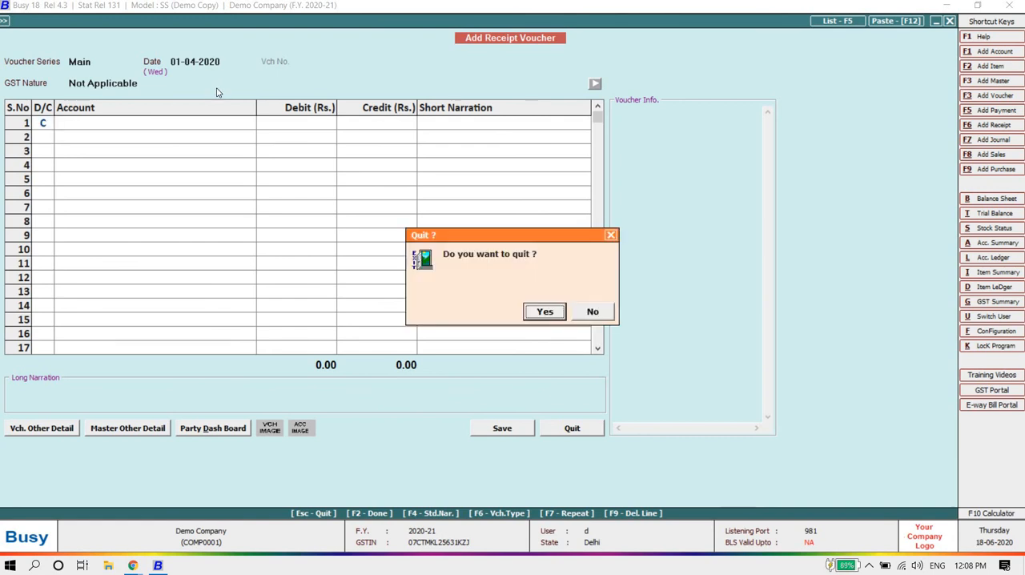
pyautogui.press('Return')
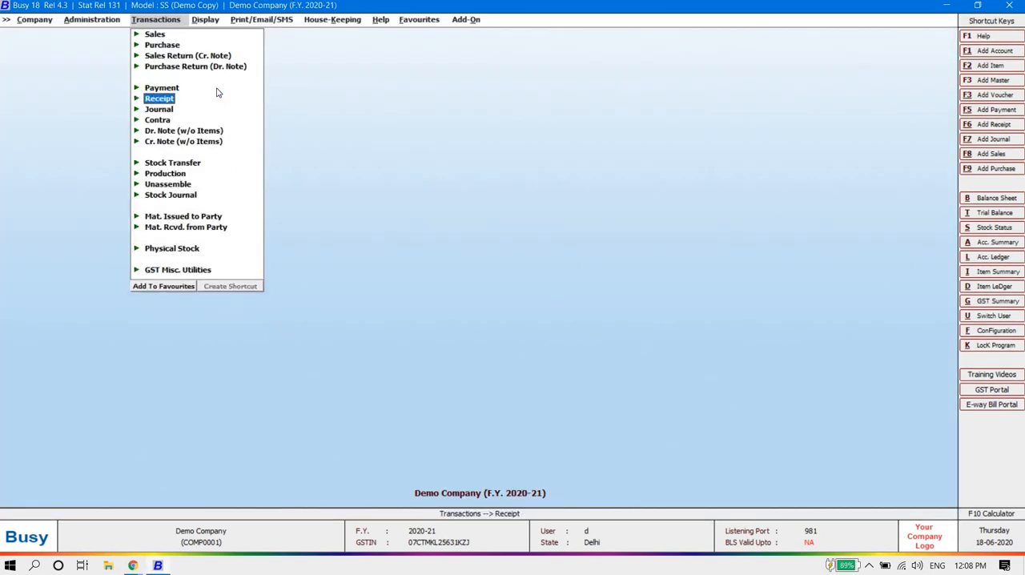
# Step: Open the Voucher Series Configuration of the company
pyautogui.press('Left')
pyautogui.press('Down')
pyautogui.press('Return')
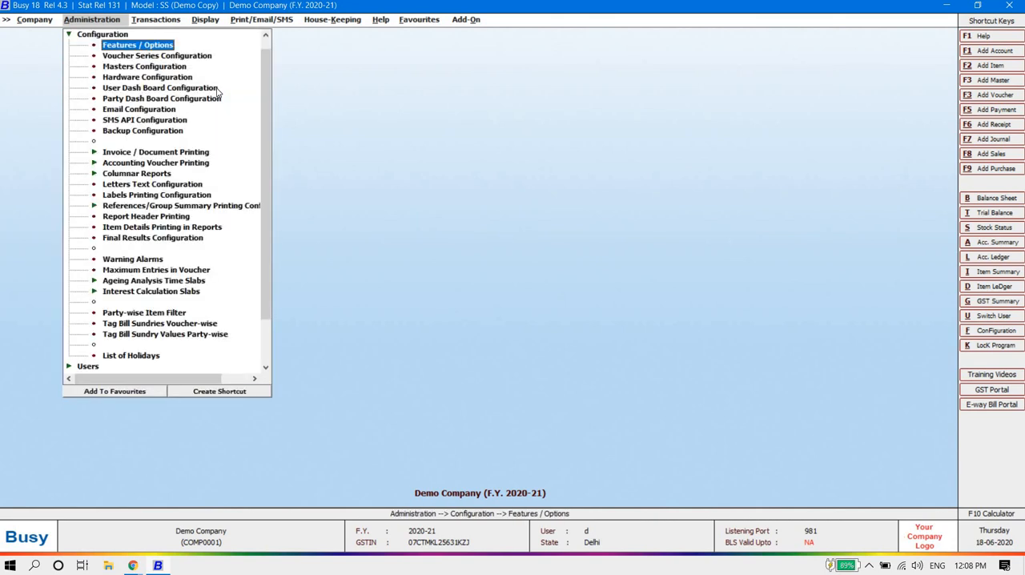
pyautogui.press('Down')
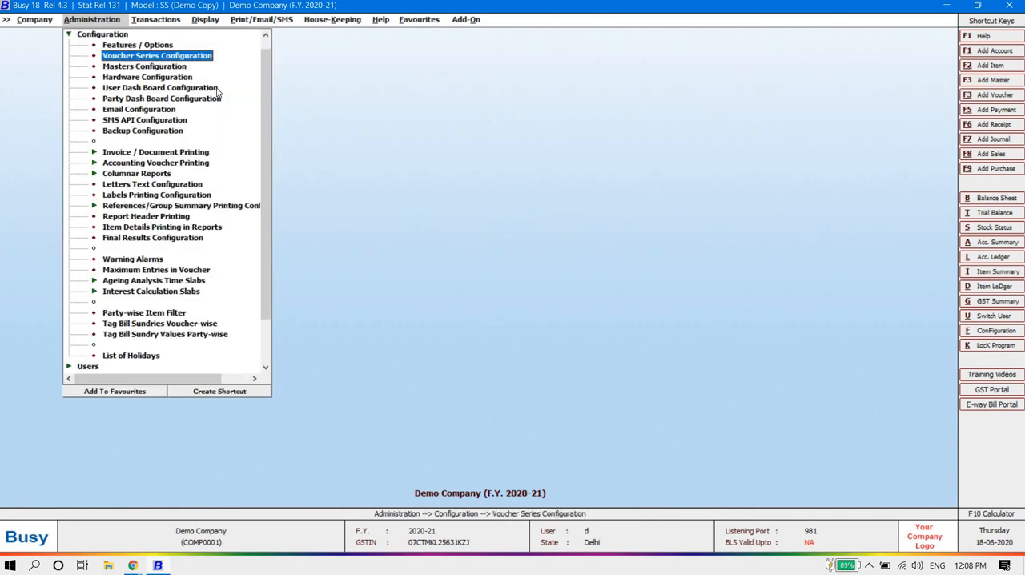
pyautogui.press('Return')
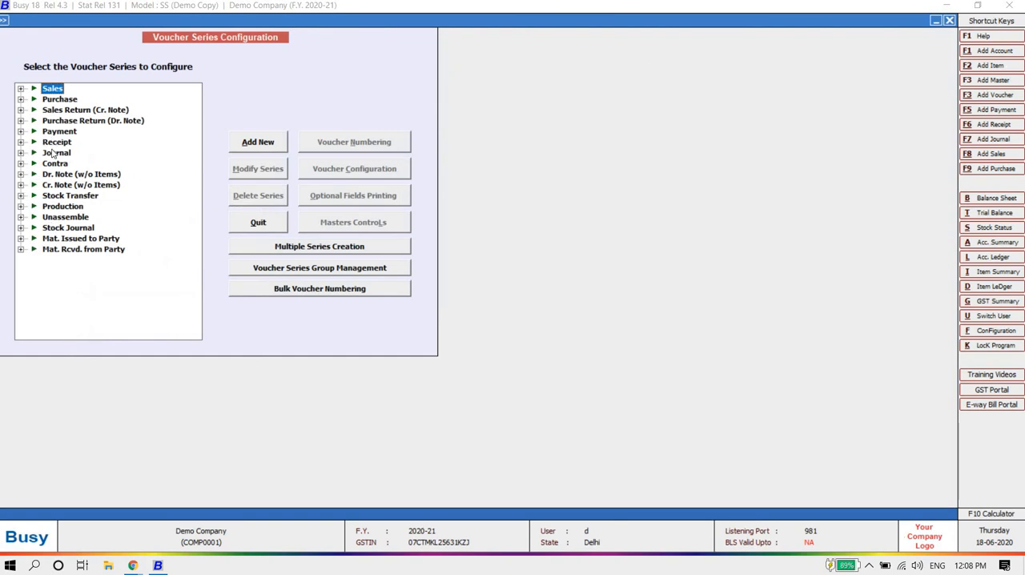
# Step: Set the Payment voucher's Main series to automatic numbering, renumbered yearly from 1 without embedded year, and renumber all its vouchers
pyautogui.click(21, 131)
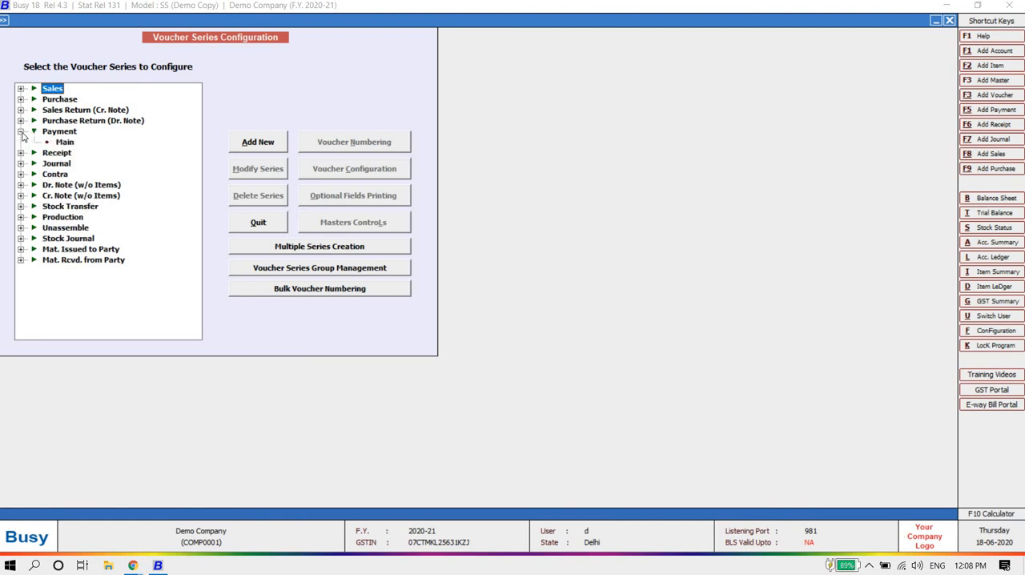
pyautogui.click(64, 142)
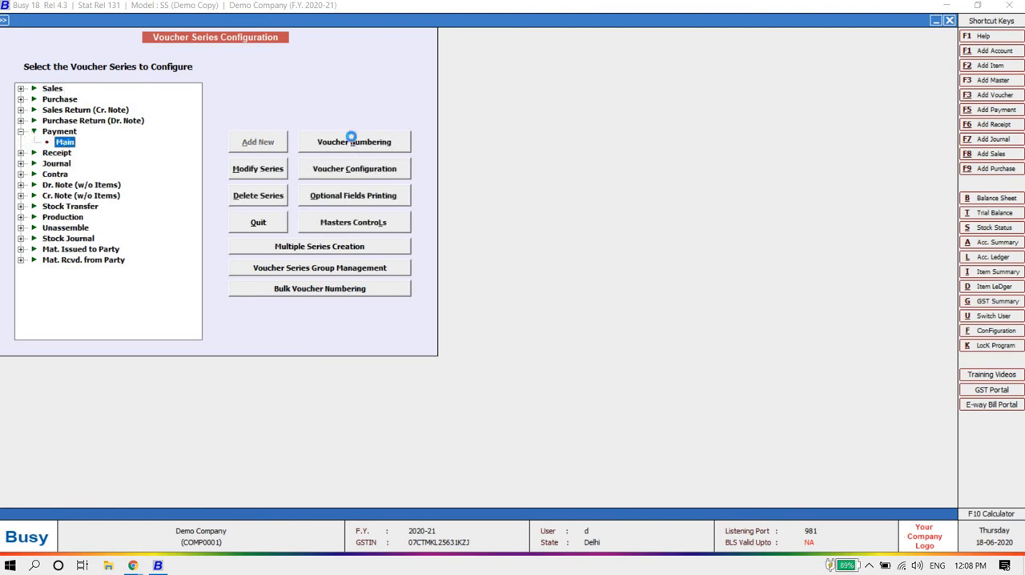
pyautogui.click(351, 141)
pyautogui.press('Up')
pyautogui.press('Up')
pyautogui.press('Return')
pyautogui.press('Return')
pyautogui.press('Return')
pyautogui.press('Return')
pyautogui.press('Return')
pyautogui.press('Return')
pyautogui.press('Return')
pyautogui.press('Return')
pyautogui.press('Return')
pyautogui.press('Return')
pyautogui.press('Return')
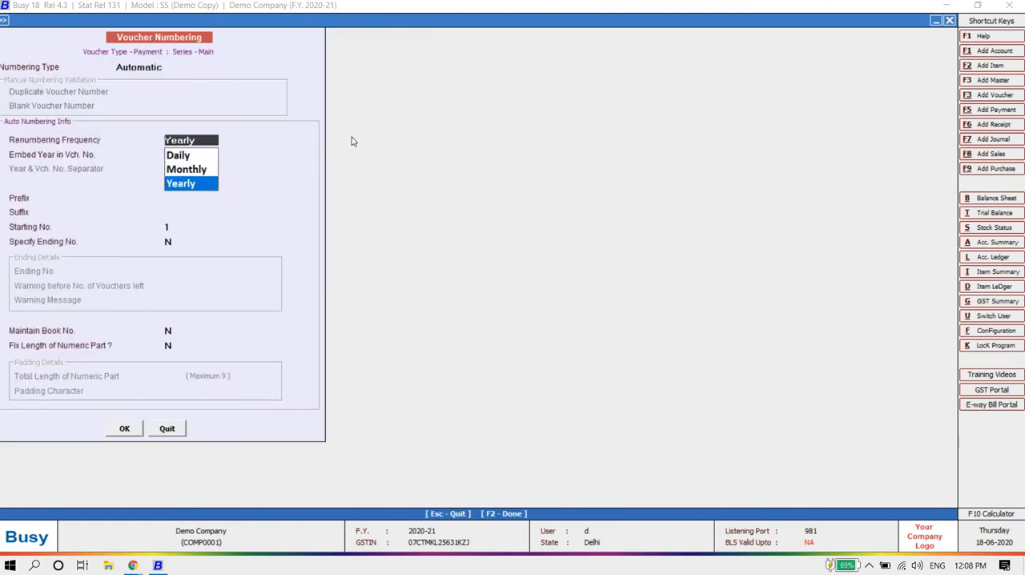
pyautogui.press('Return')
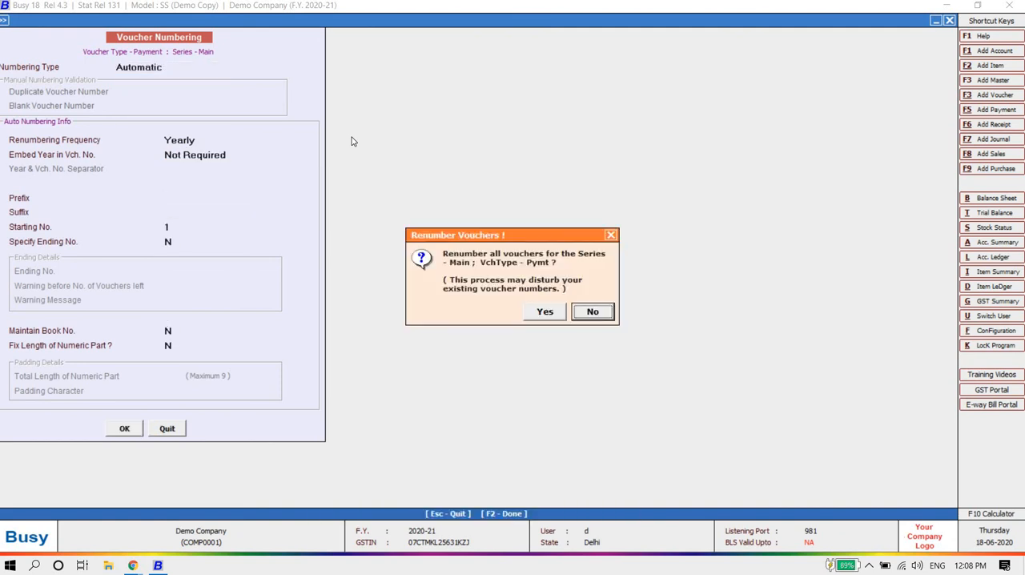
pyautogui.press('Left')
pyautogui.press('Return')
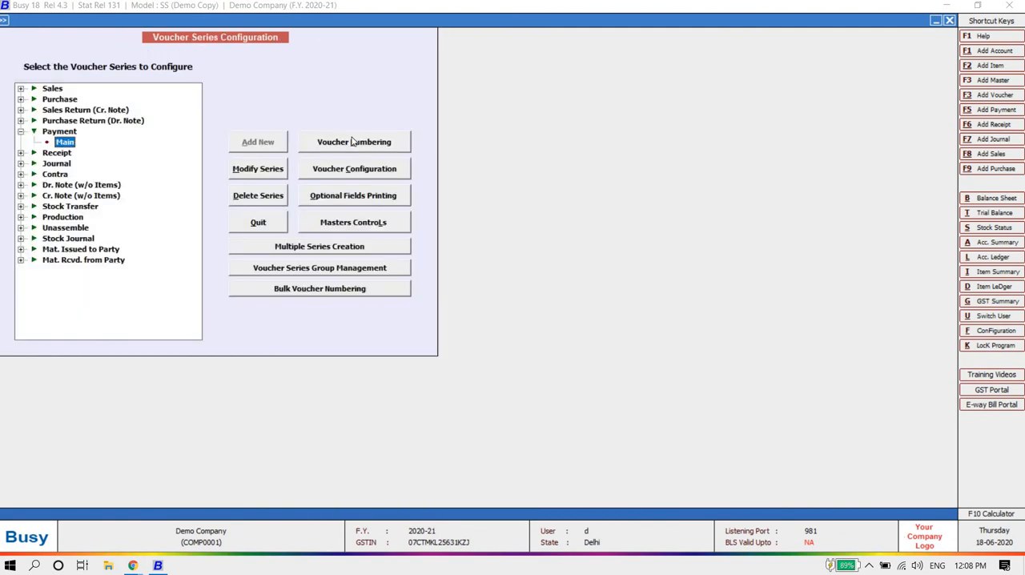
# Step: Set the Receipt voucher's Main series to automatic yearly numbering from 1, renumber its vouchers, and close the series configuration
pyautogui.press('Down')
pyautogui.press('Up')
pyautogui.press('Down')
pyautogui.press('Right')
pyautogui.press('Down')
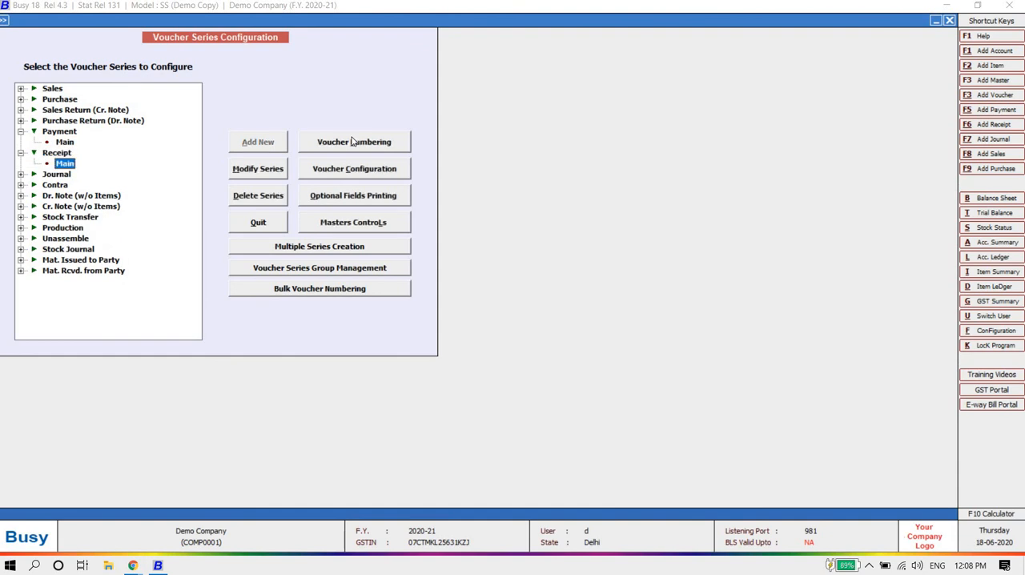
pyautogui.click(362, 138)
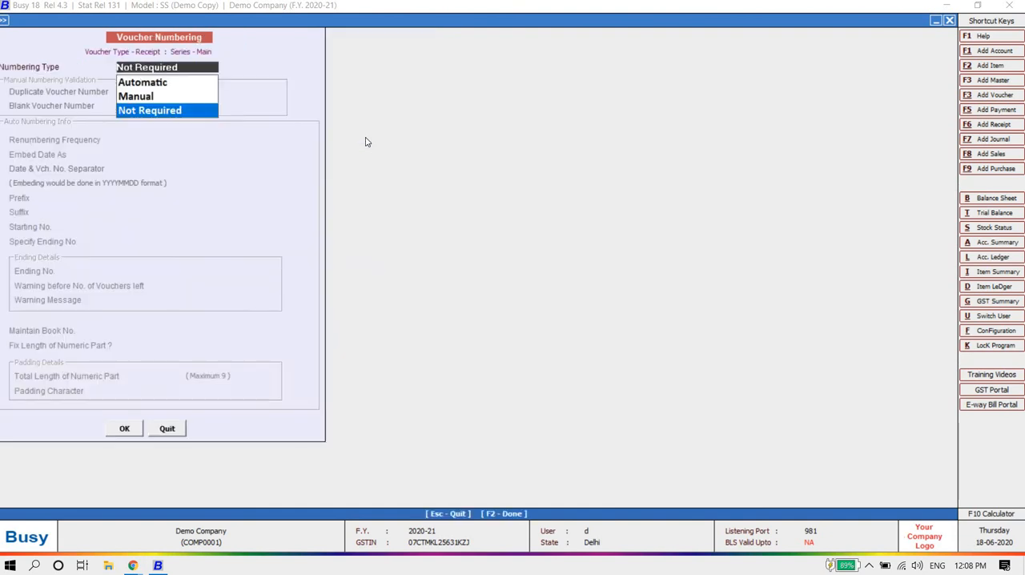
pyautogui.press('Up')
pyautogui.press('Up')
pyautogui.press('Return')
pyautogui.press('Return')
pyautogui.press('Return')
pyautogui.press('Return')
pyautogui.press('Return')
pyautogui.press('Return')
pyautogui.press('Return')
pyautogui.press('Return')
pyautogui.press('Return')
pyautogui.press('Return')
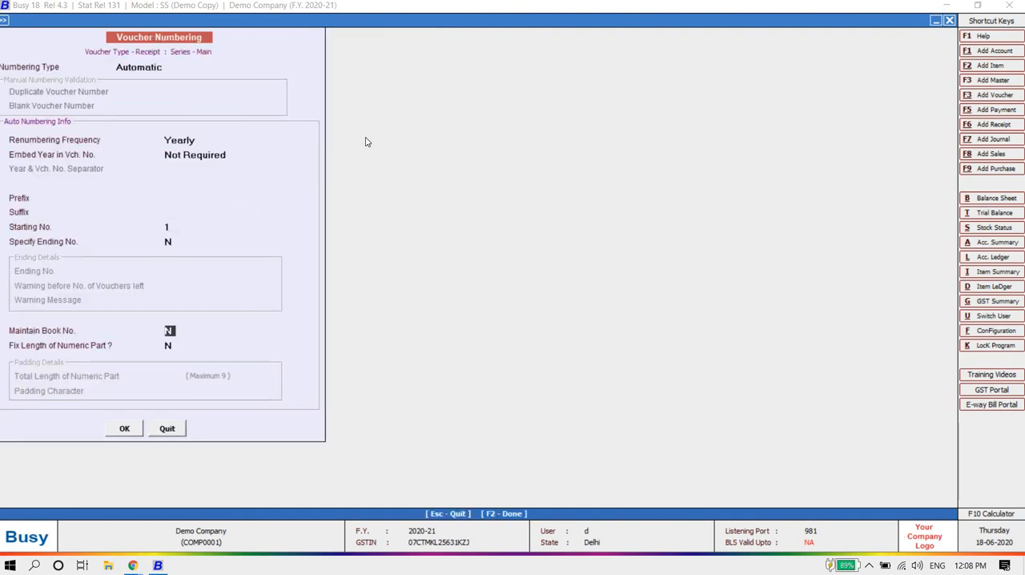
pyautogui.press('Return')
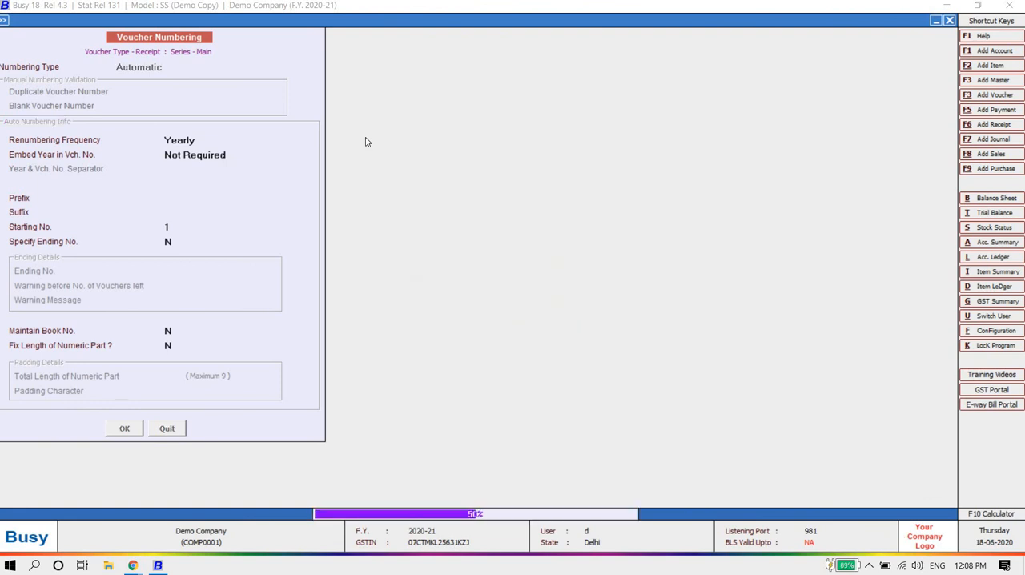
pyautogui.press('Escape')
pyautogui.press('Escape')
# Step: Check the automatic voucher number on a new Main series receipt voucher dated 01-04-2020, and quit without saving
pyautogui.press('Right')
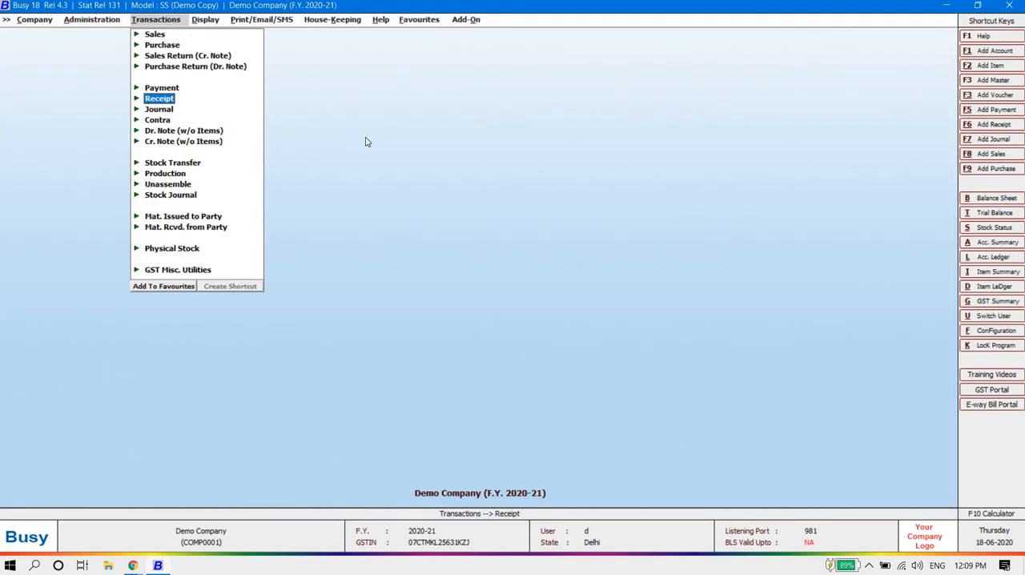
pyautogui.press('Return')
pyautogui.press('Return')
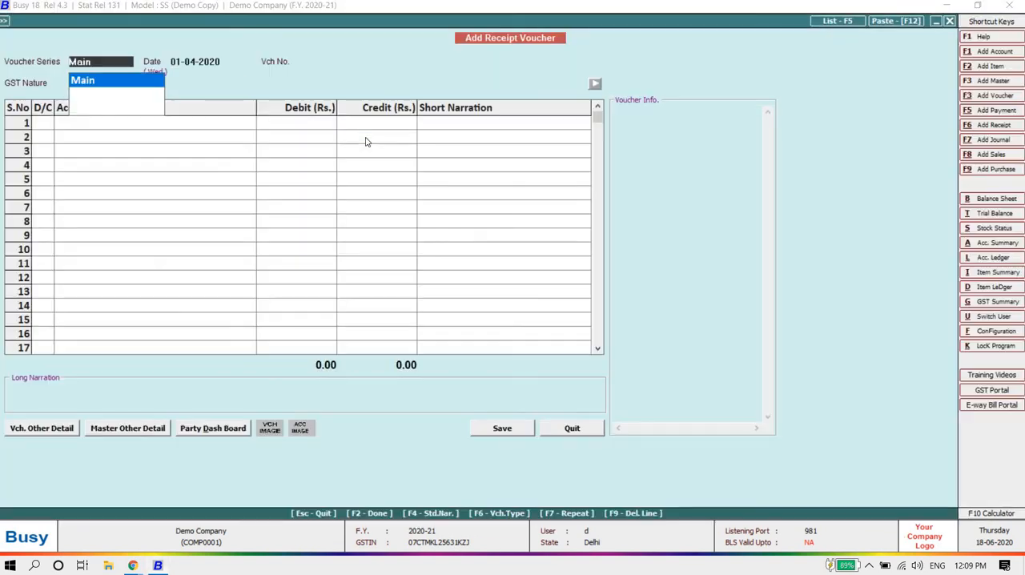
pyautogui.press('Return')
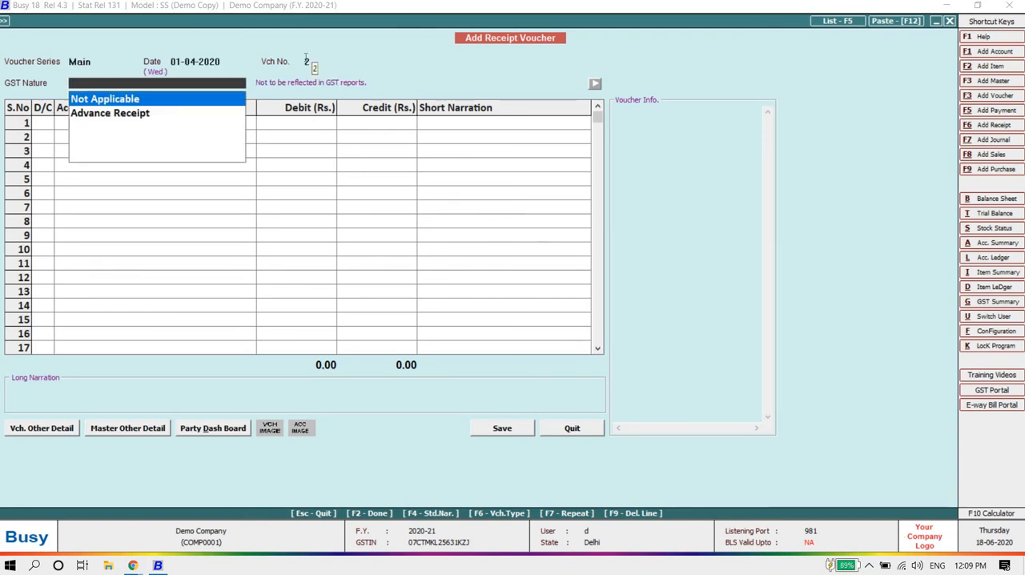
pyautogui.press('Escape')
pyautogui.press('Escape')
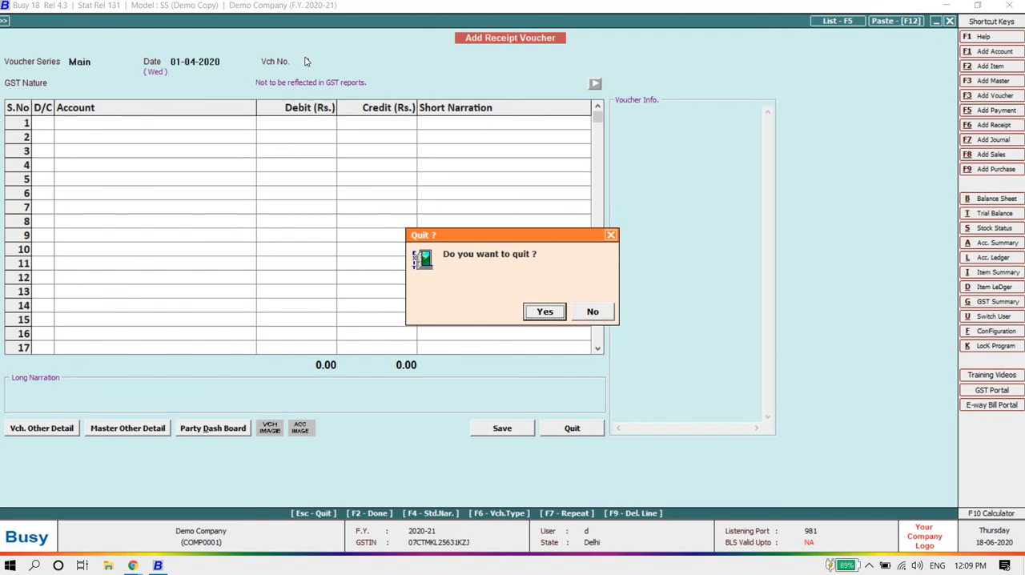
pyautogui.press('Return')
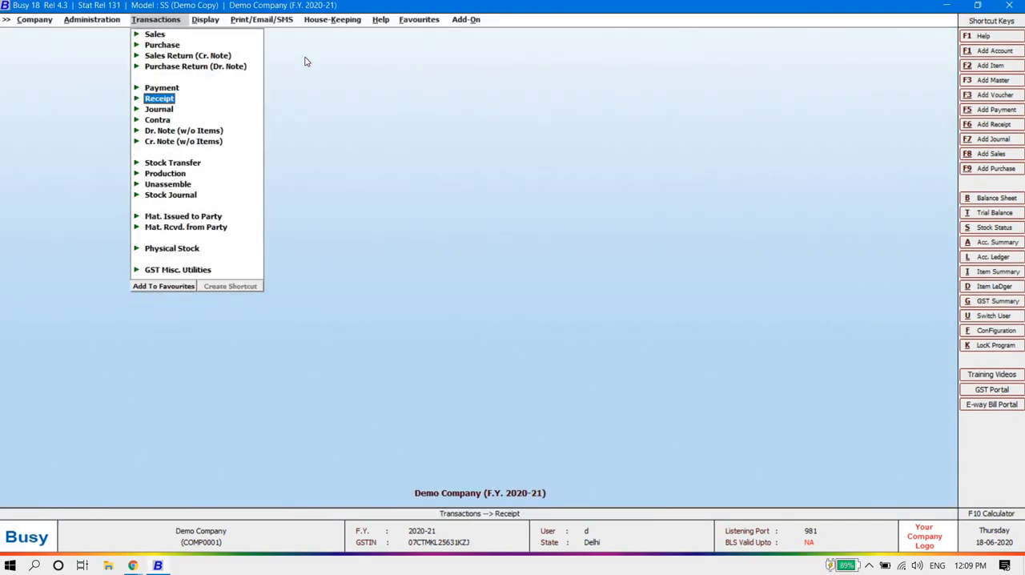